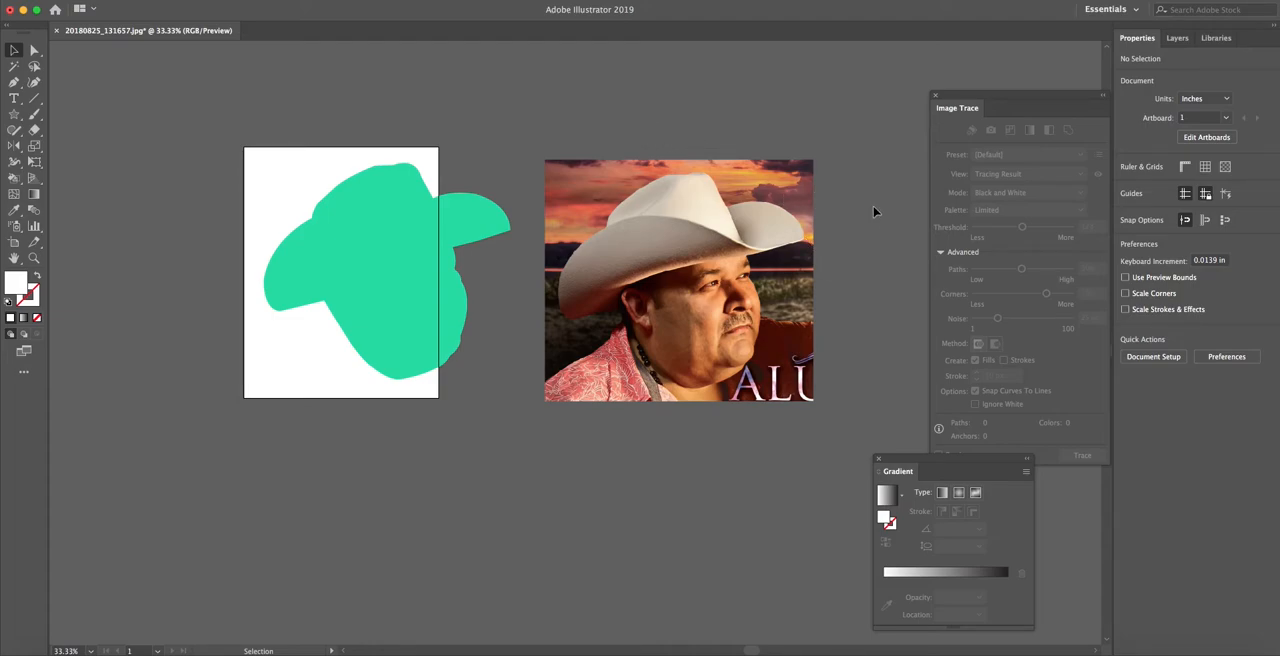
Trace the photo of the man in the cowboy hat using the 3 Colors Image Trace preset
left_click(666, 242)
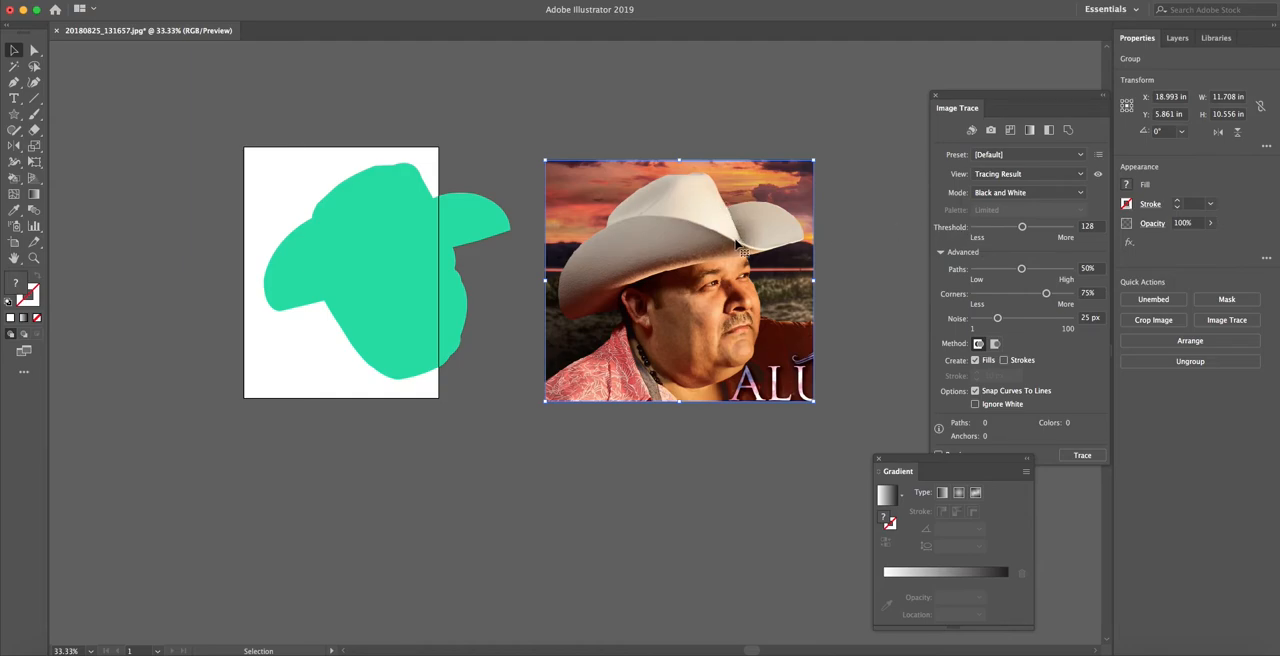
left_click(1212, 321)
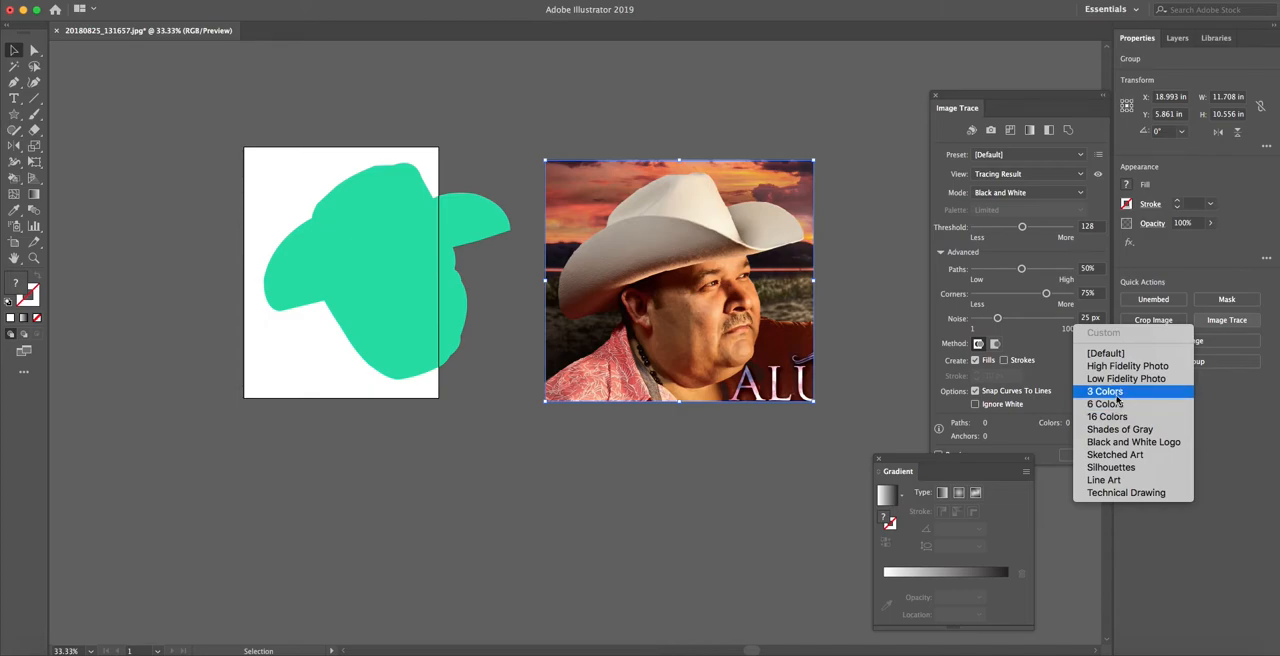
left_click(1117, 396)
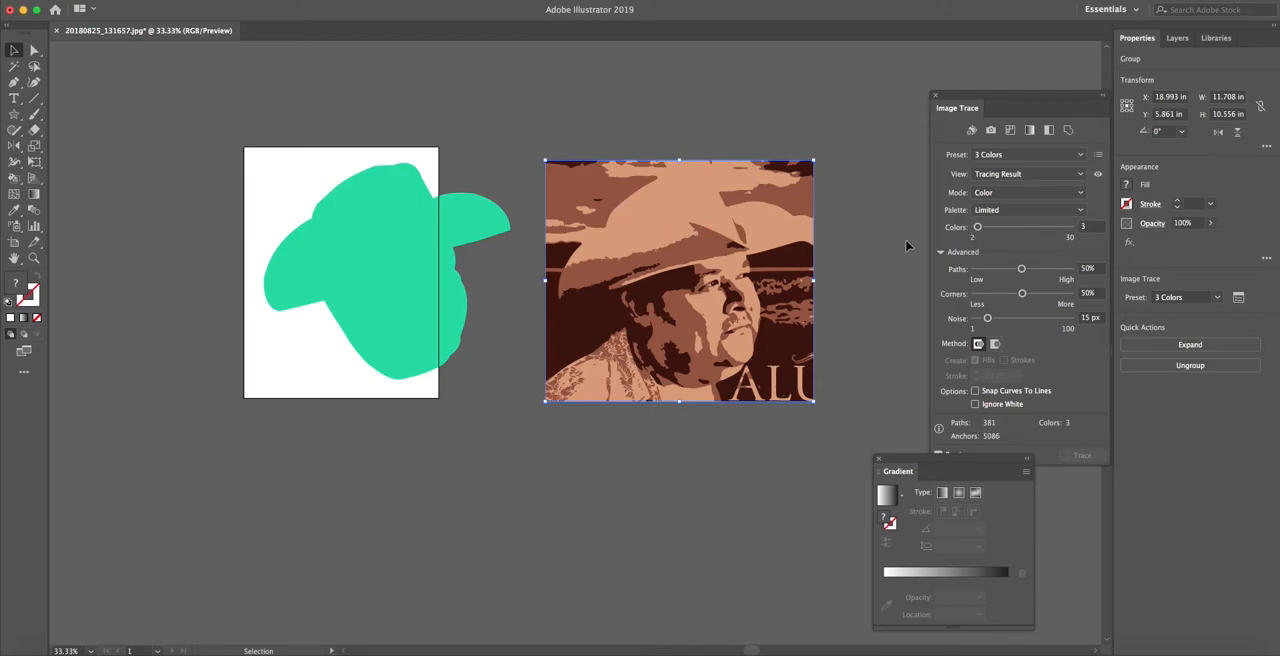
Set the maximum number of colors in the portrait tracing to 6
left_click(1082, 230)
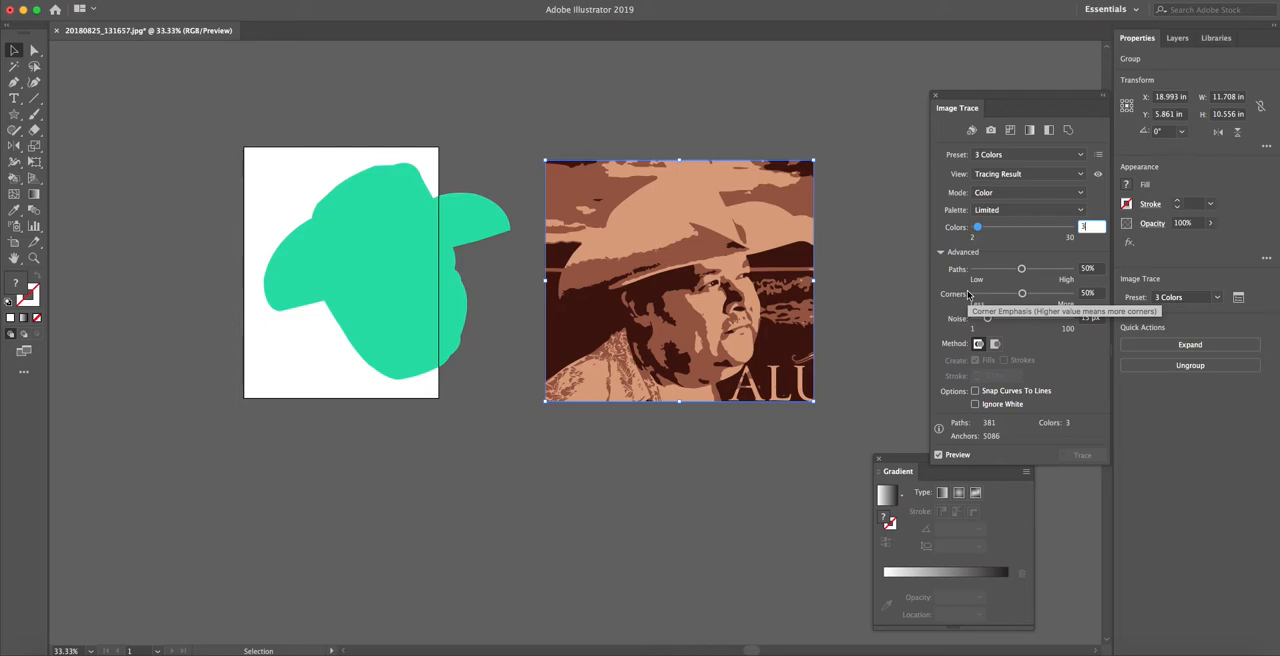
key("BackSpace")
type("6")
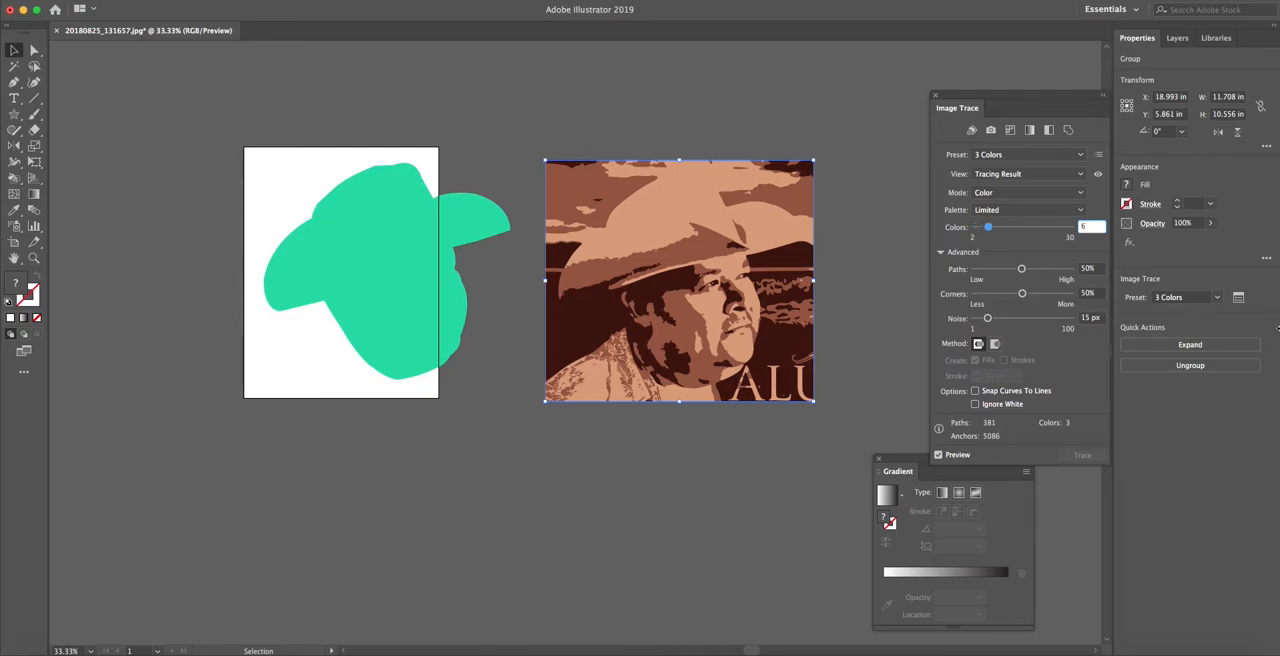
key("Return")
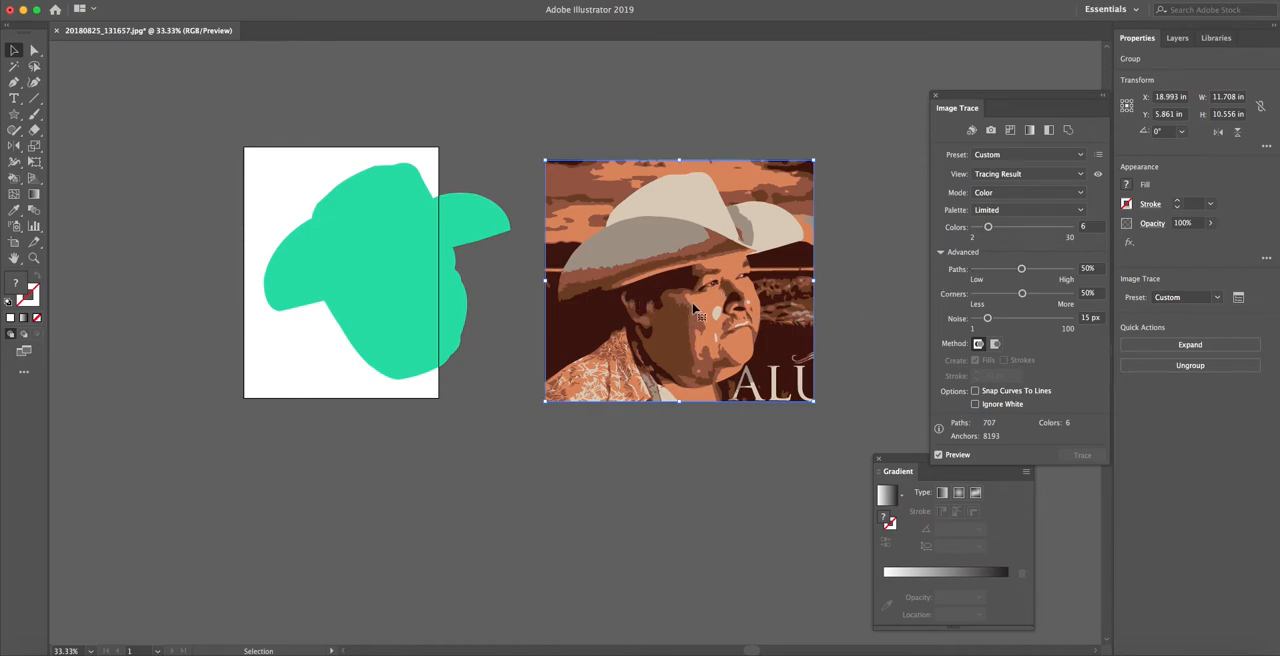
Raise the portrait tracing to 7 colors and expand it into editable vector shapes
left_click(1090, 228)
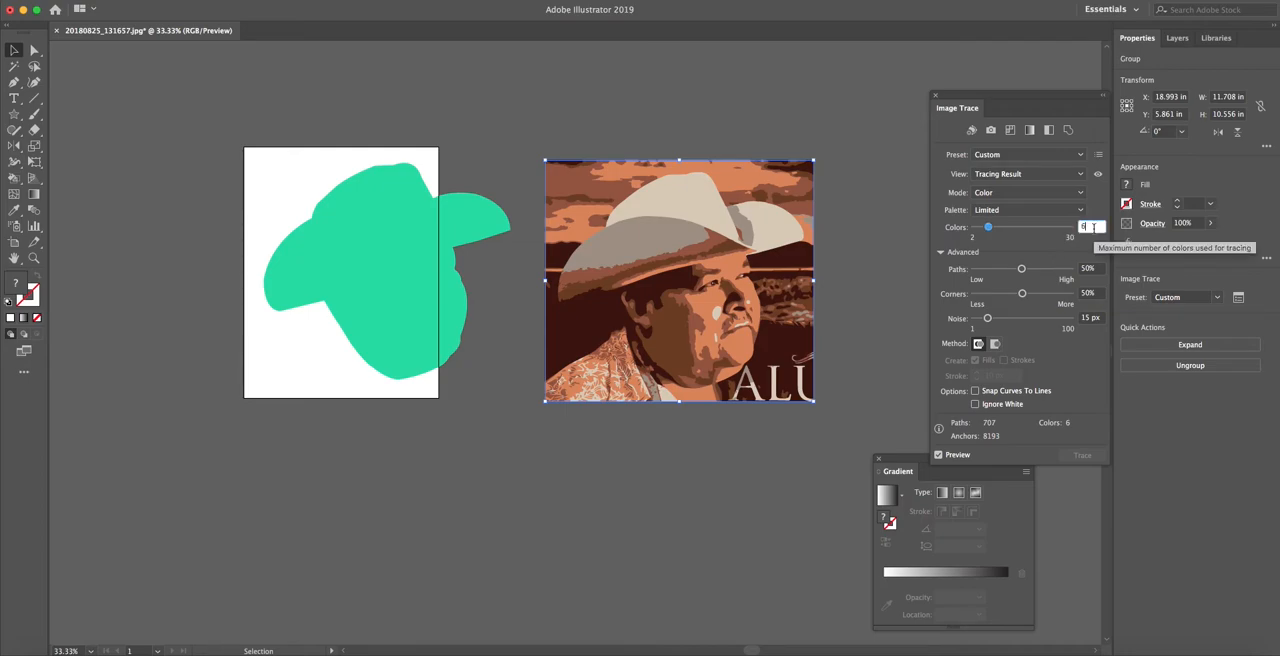
type("7")
key("Return")
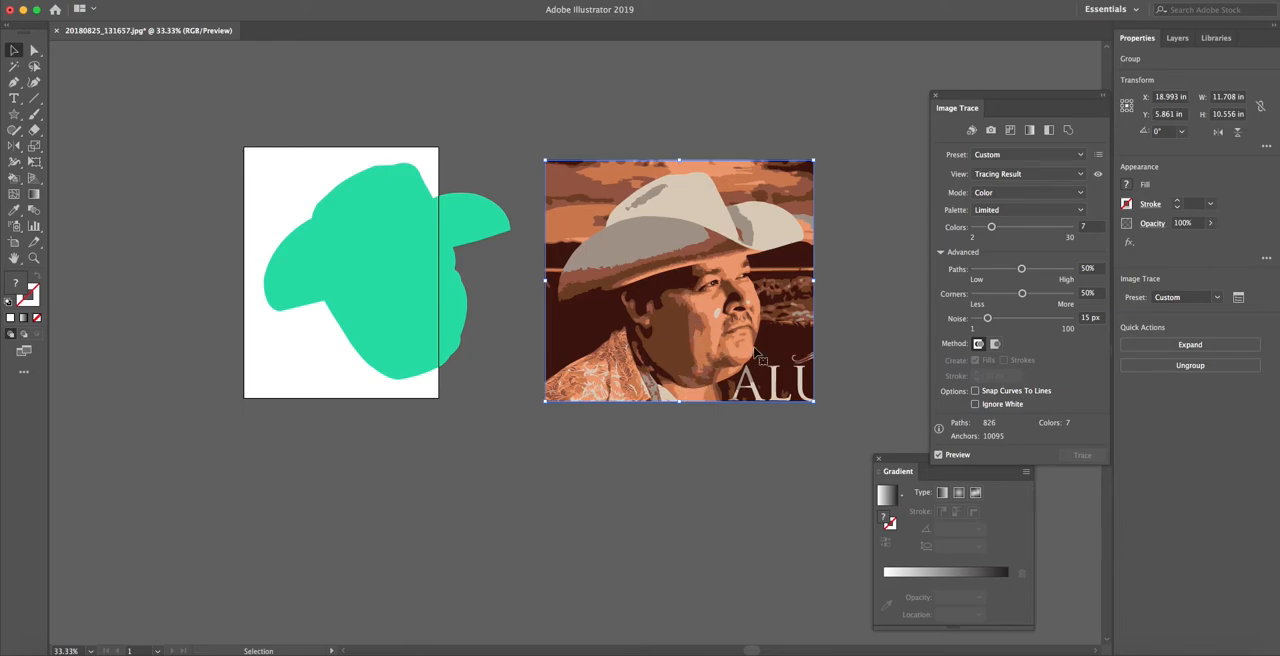
left_click(1216, 350)
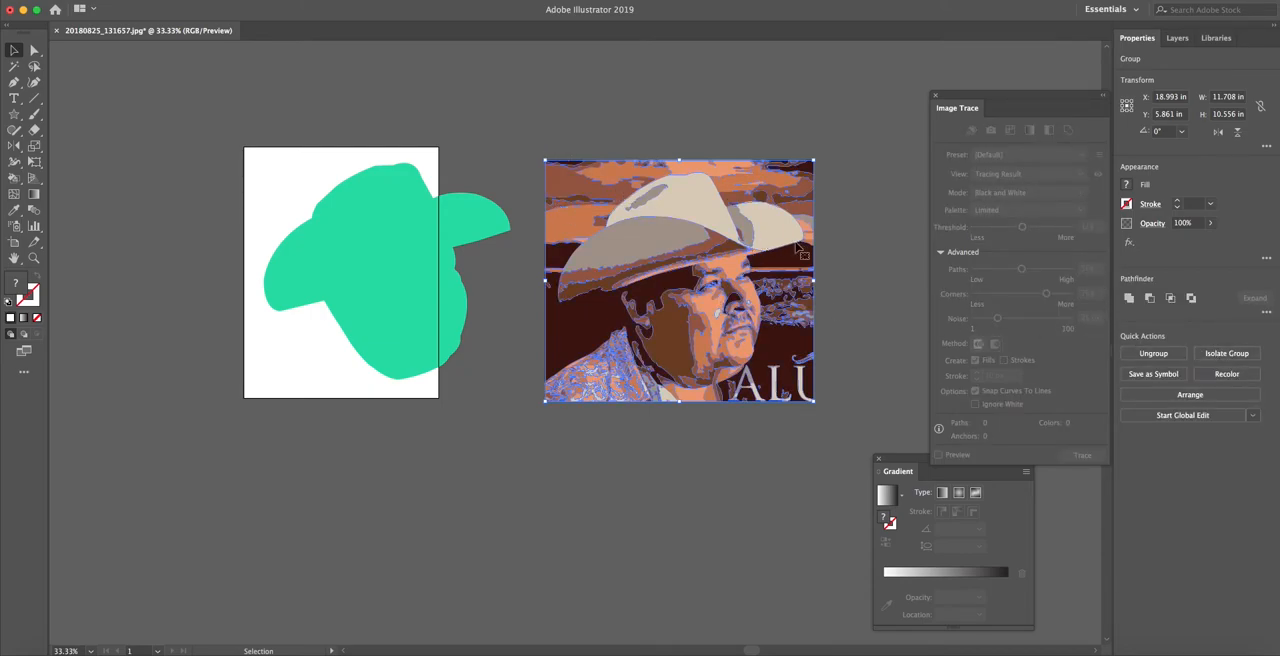
left_click(828, 255)
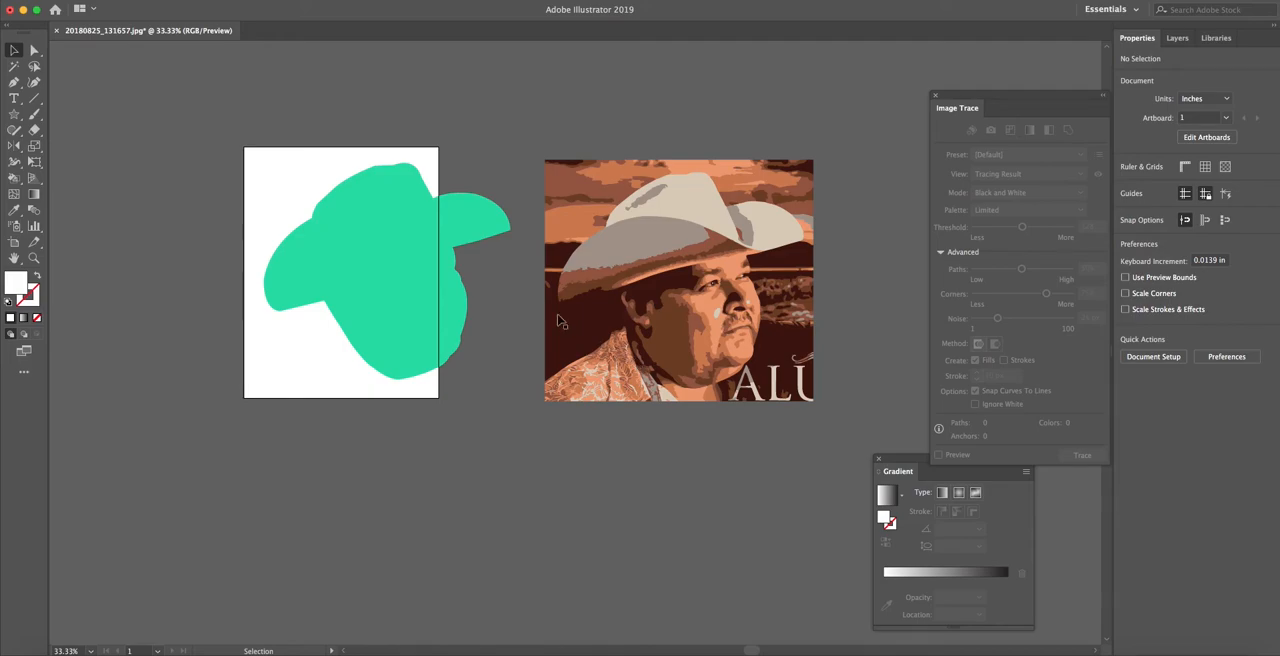
Duplicate the green head-and-hat silhouette, placing the copy just below the artboard
left_click(428, 286)
left_click_drag(391, 265, 418, 497, "alt")
left_click(484, 357)
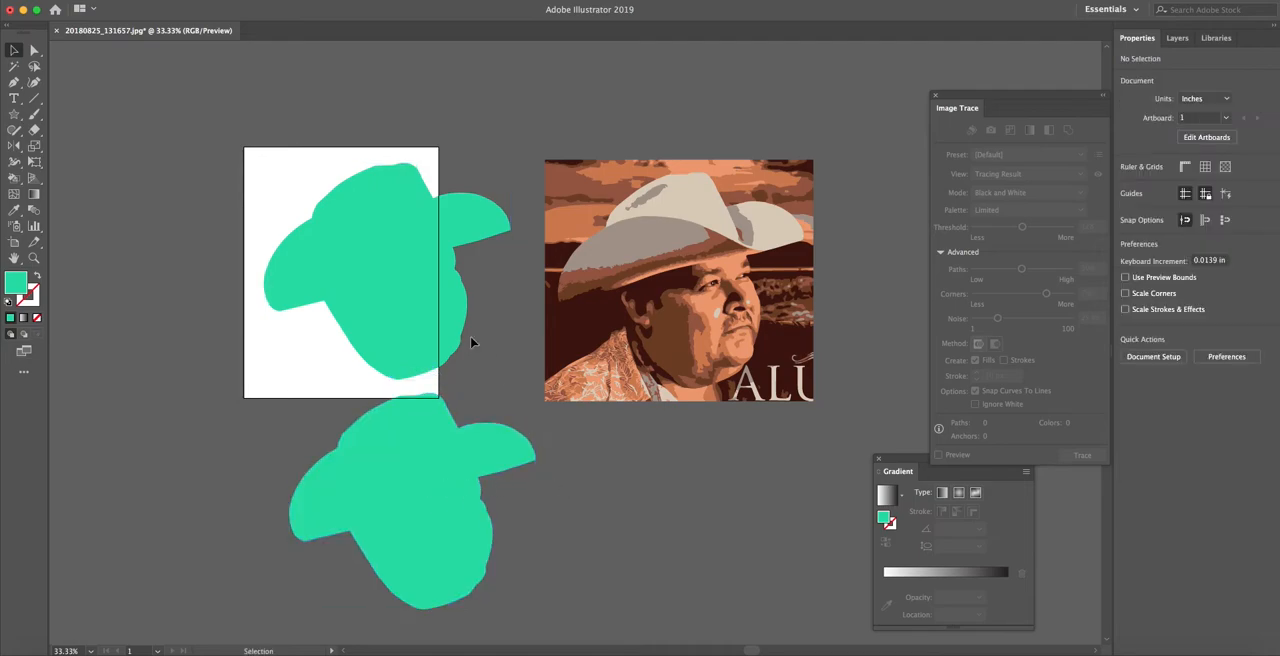
Place the original green silhouette over the traced head, make a clipping mask with the tracing, and undo the mask
left_click_drag(382, 271, 677, 283)
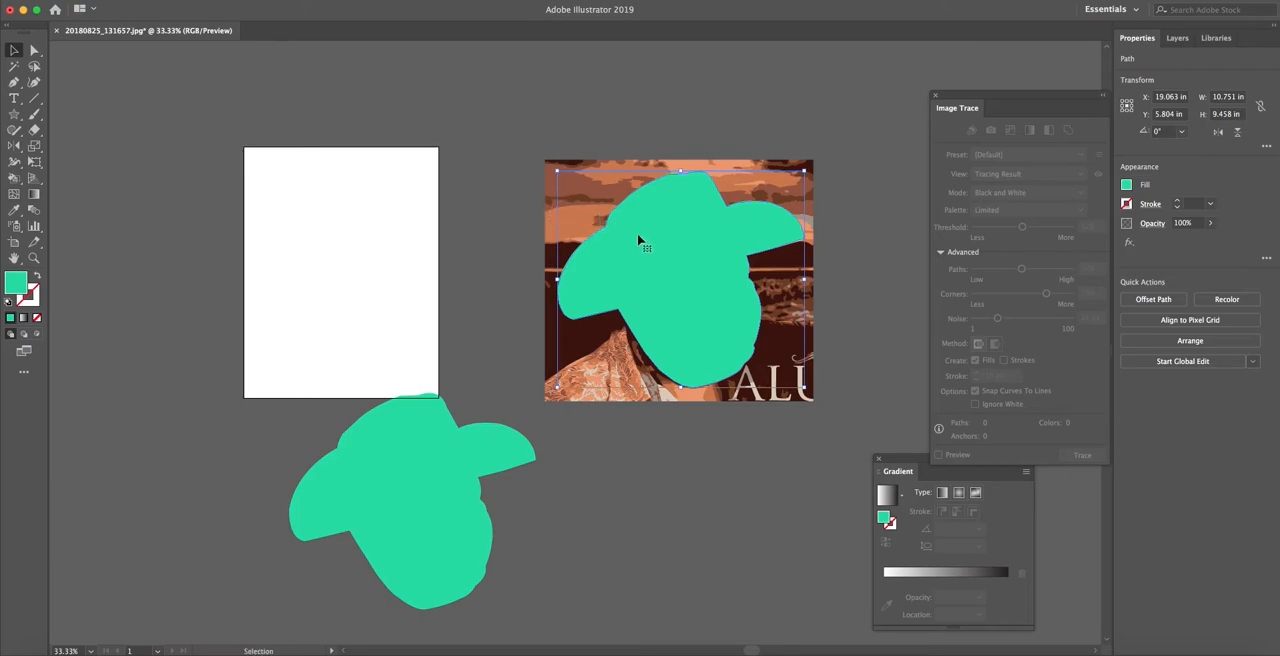
left_click(549, 351, "shift")
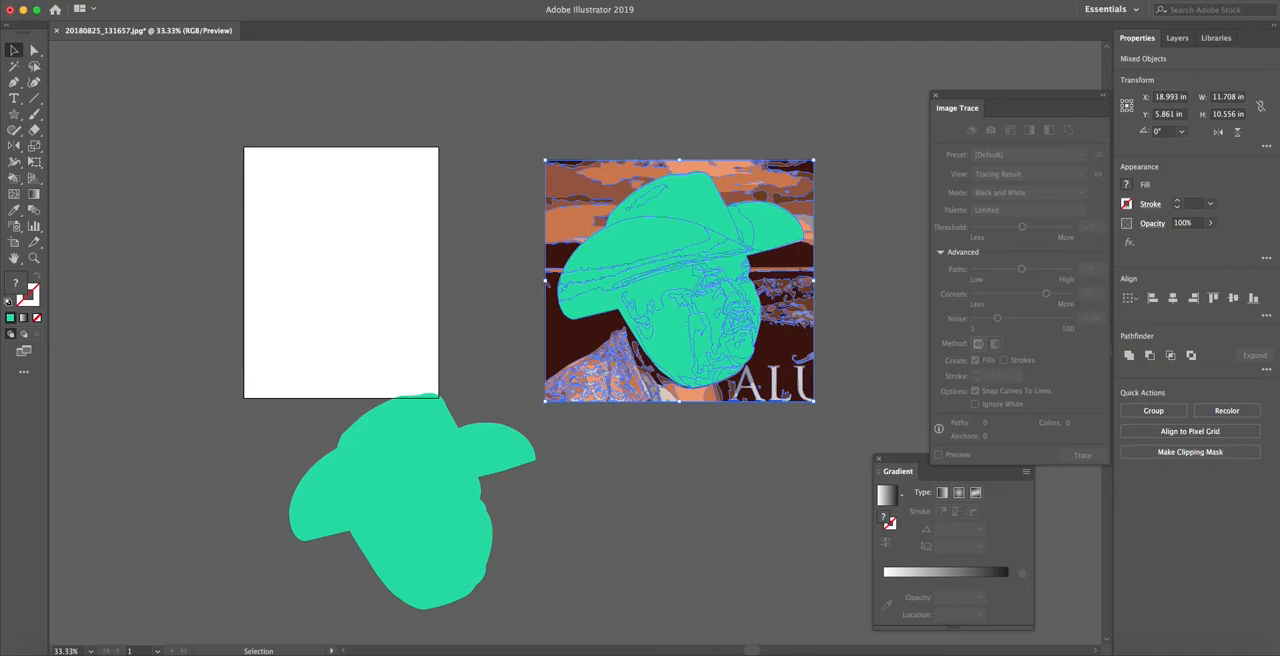
left_click(1229, 455)
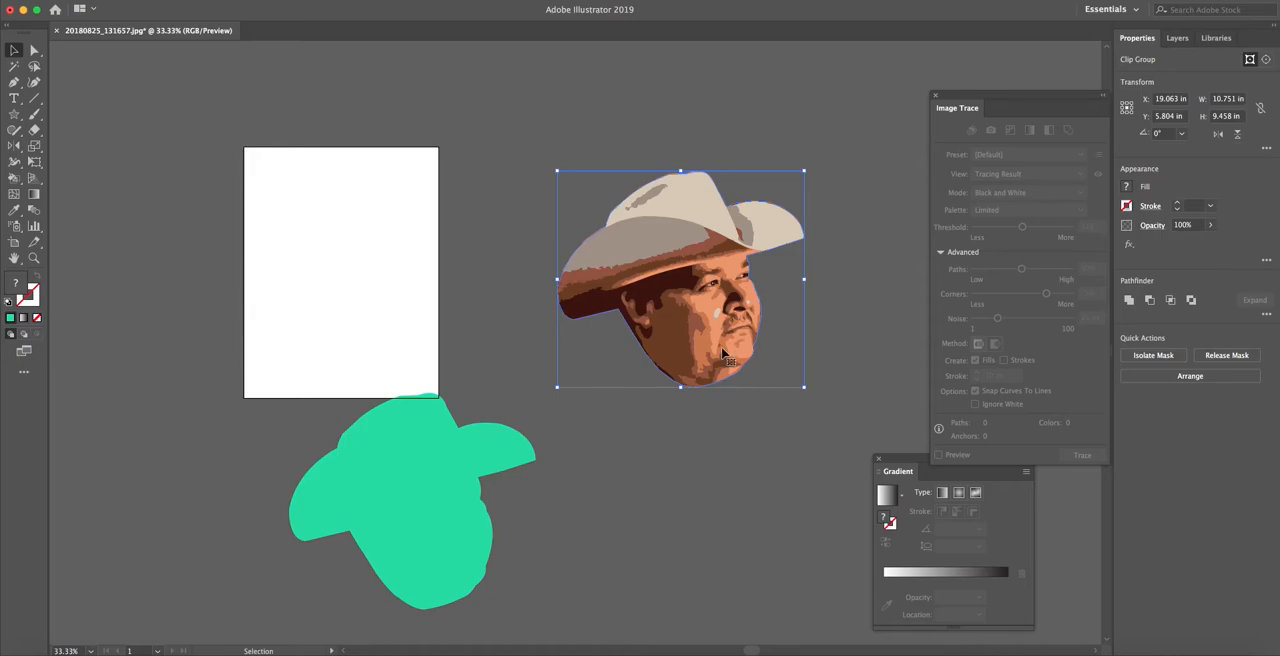
key("super+z")
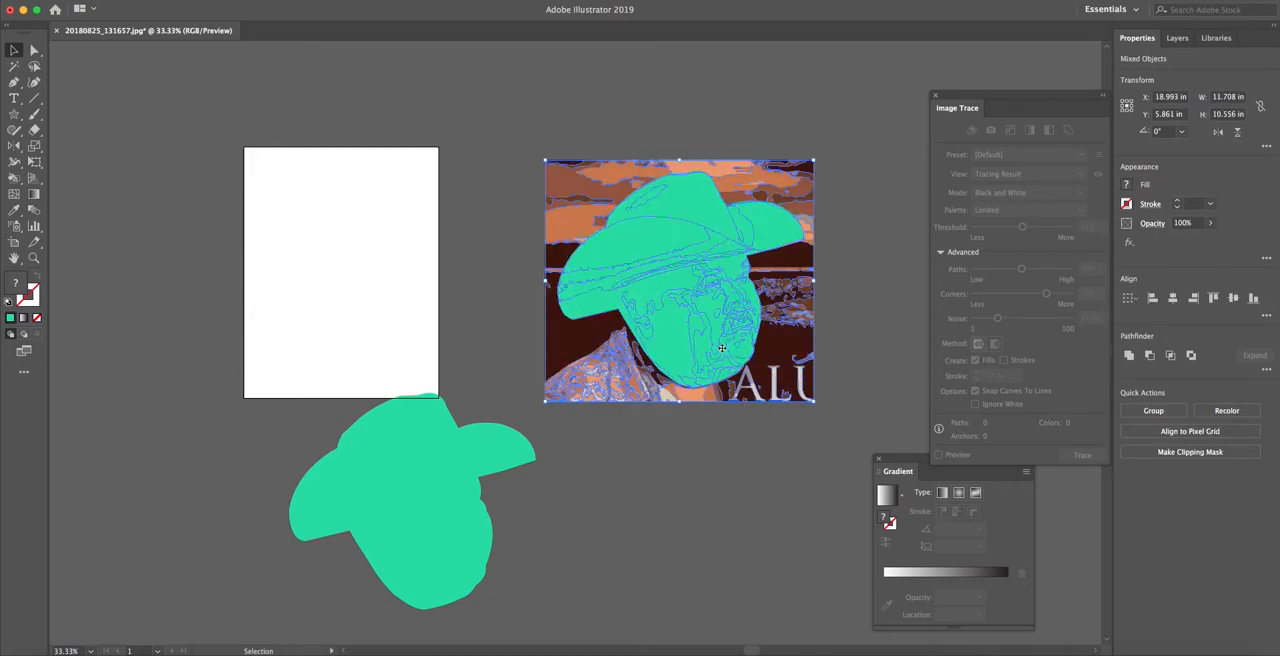
Reselect the silhouette and the tracing, clip them once more, and undo that second clipping mask
left_click(854, 323)
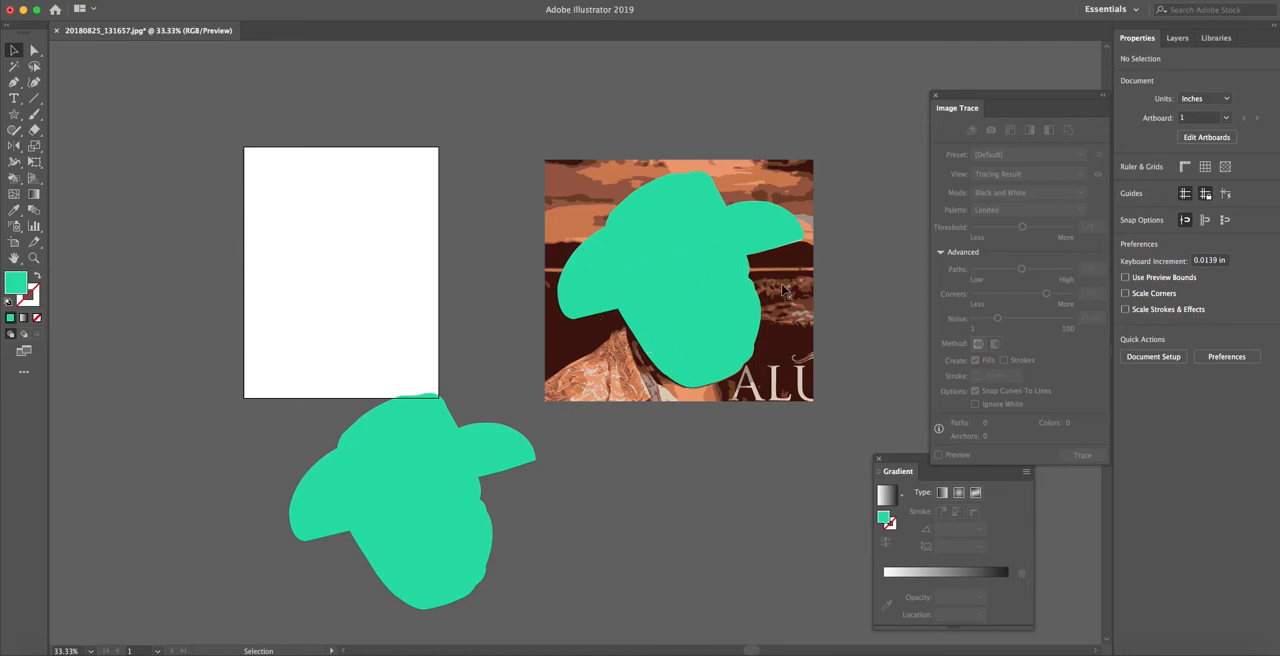
left_click(729, 315)
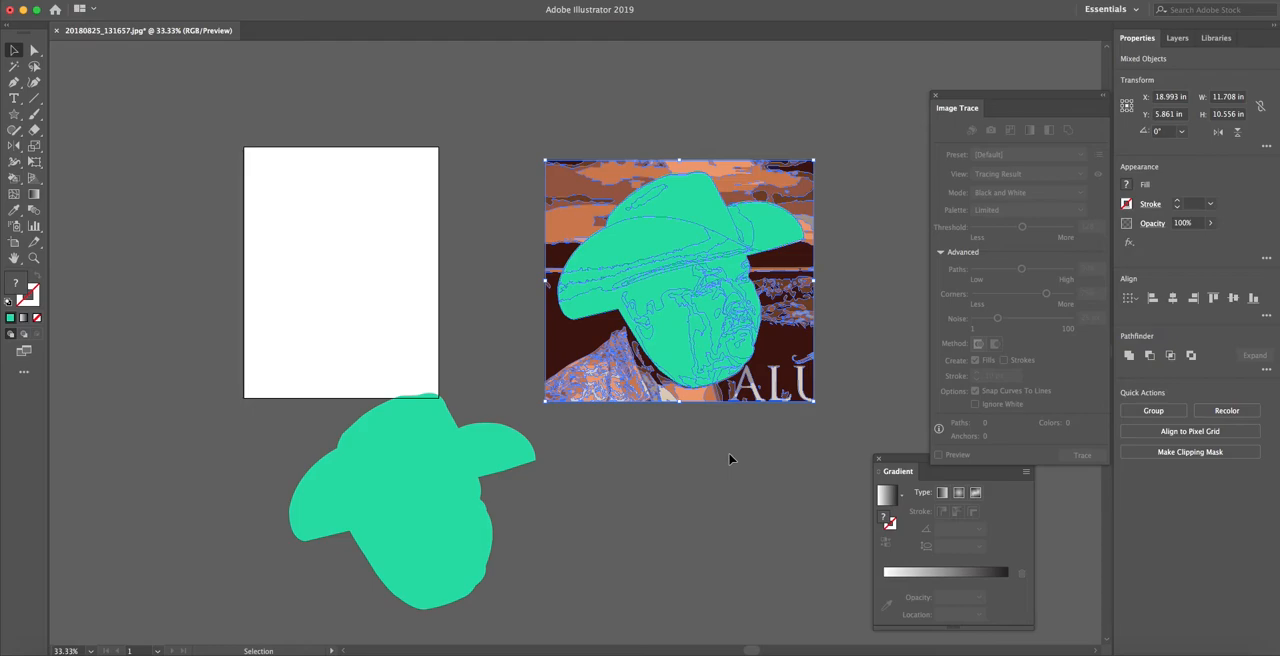
key("super+7")
left_click(789, 469)
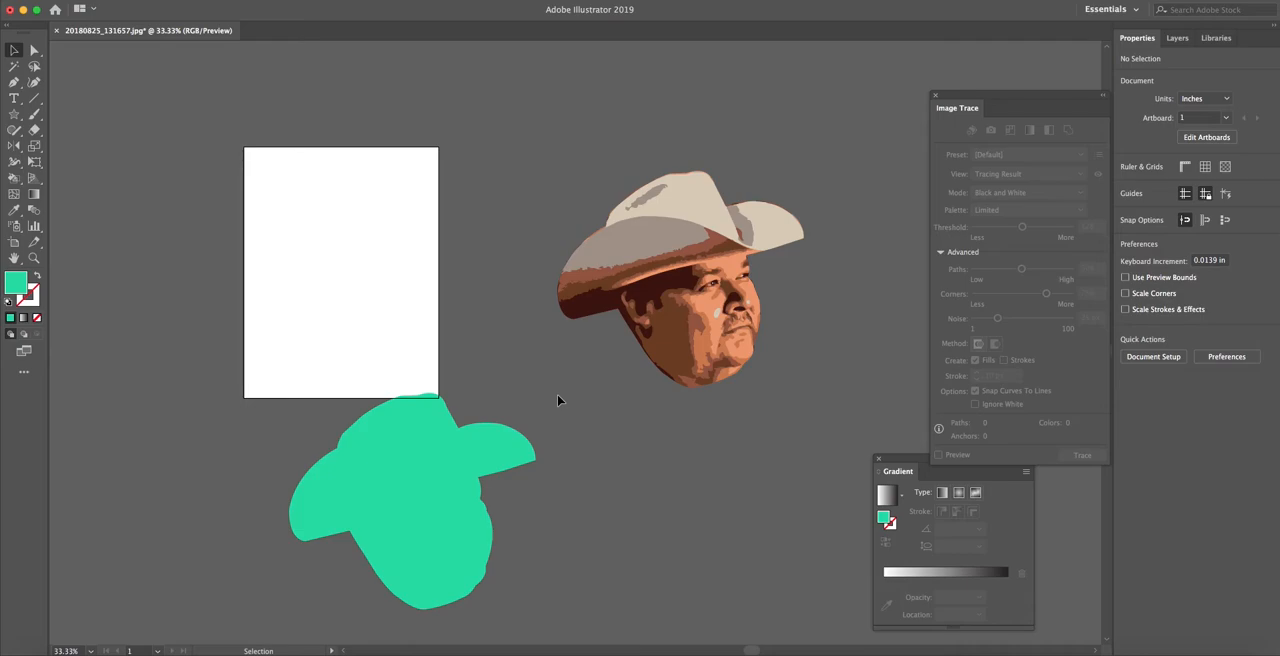
key("super+z")
Move the green silhouette off the traced portrait, back over the edge of the artboard
left_click(660, 406)
left_click_drag(710, 273, 457, 263)
left_click(628, 140)
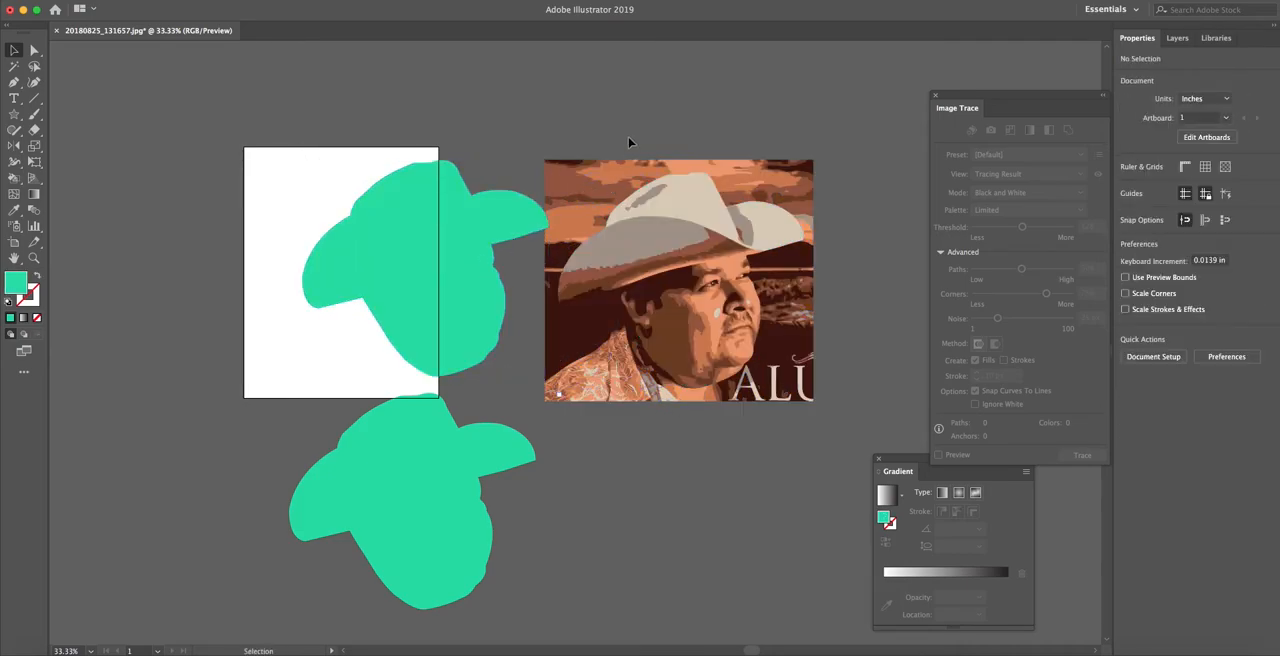
Examine the individual traced shapes of the hat brim and face with the Direct Selection tool
left_click(36, 53)
left_click(702, 236)
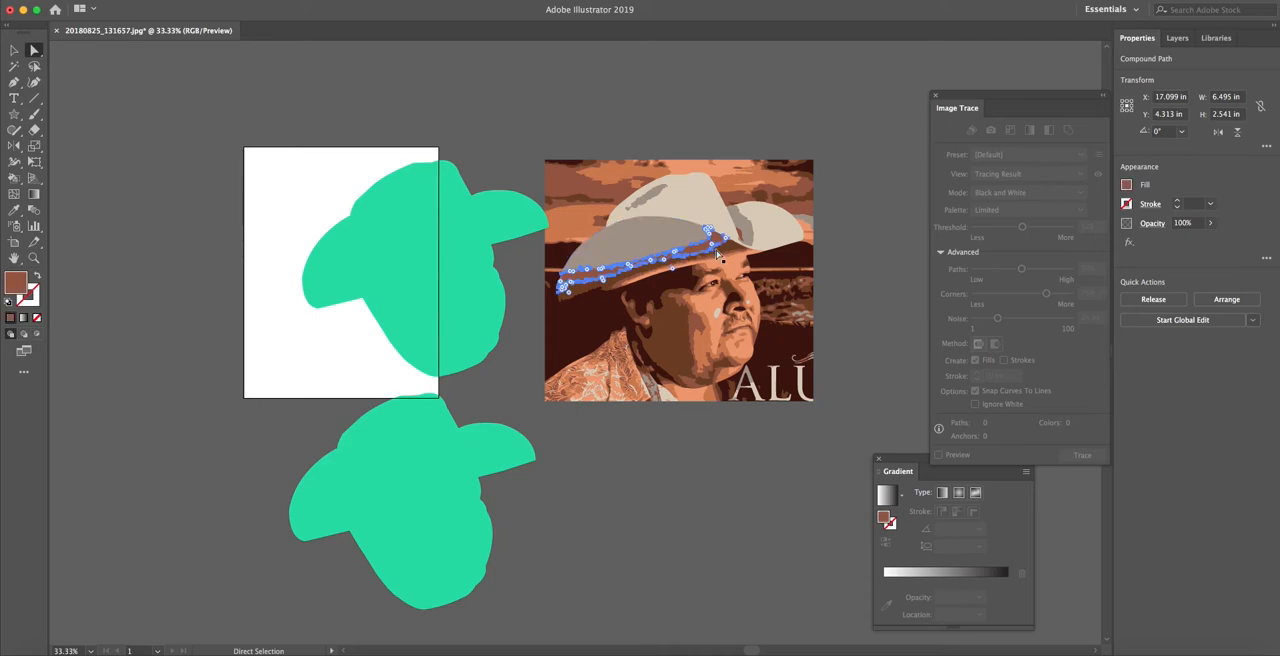
left_click(714, 264)
left_click(708, 261)
left_click(690, 261)
left_click(648, 264)
left_click(642, 249)
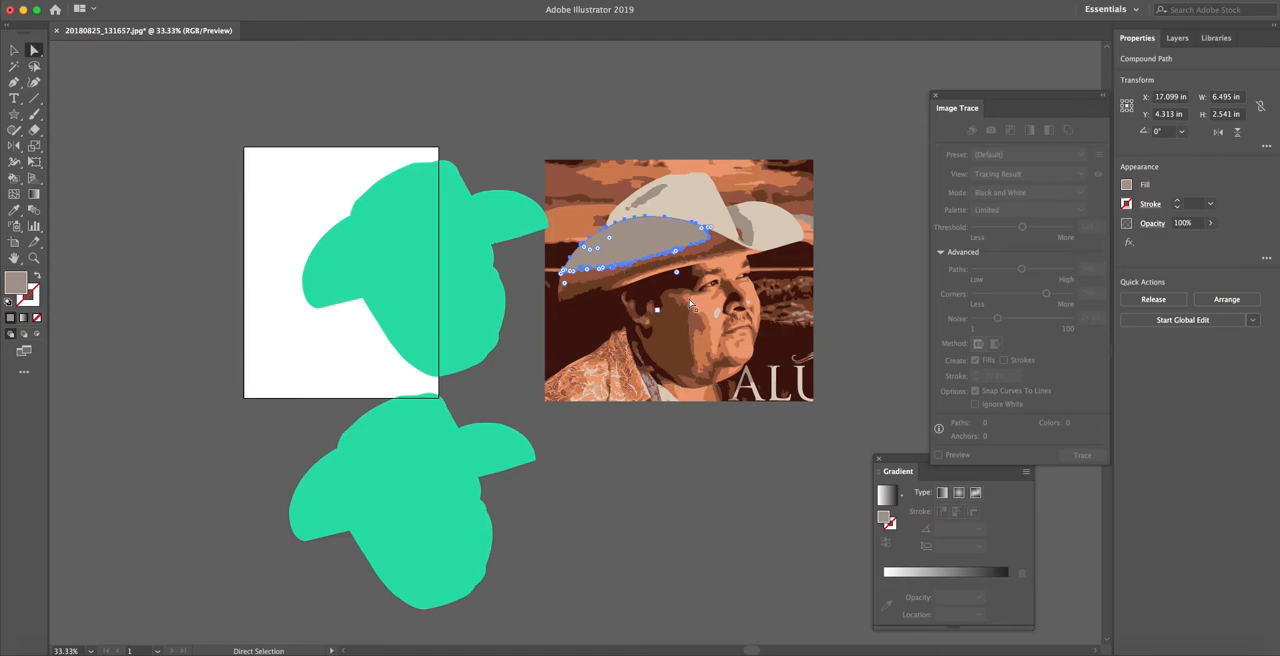
left_click(14, 50)
left_click(52, 95)
Align the green silhouette over the traced head and use it as a clipping mask to cut away the background
left_click_drag(382, 249, 637, 257)
left_click_drag(728, 135, 768, 272)
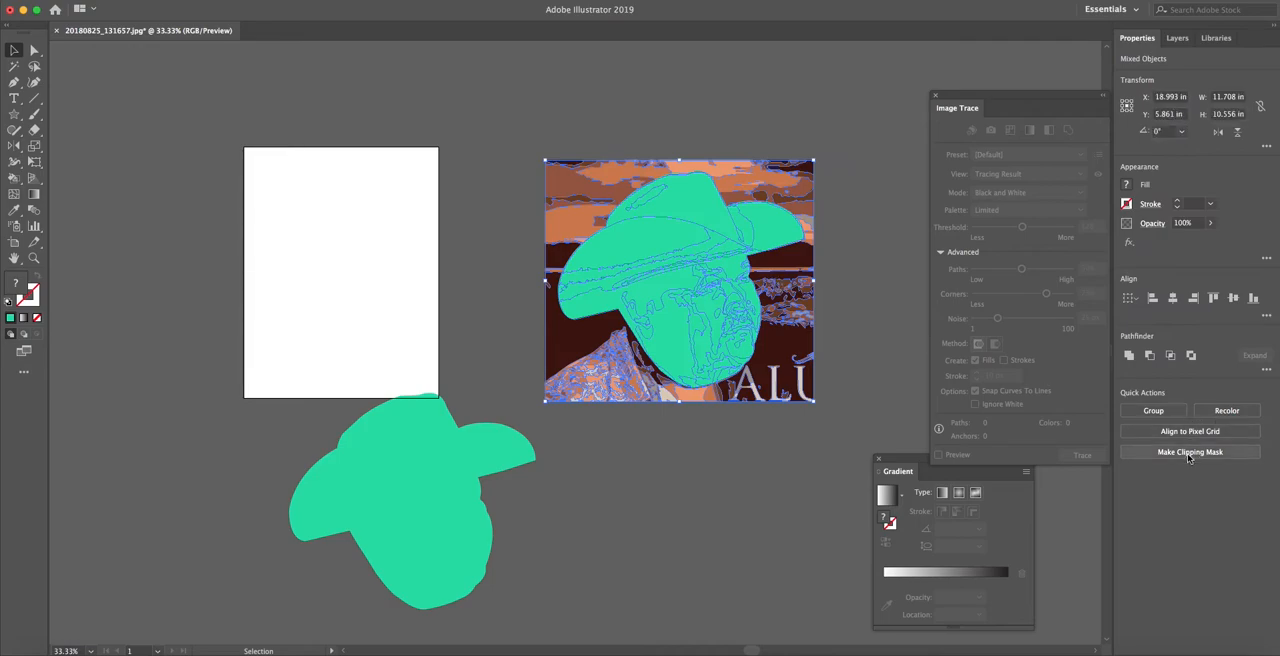
left_click(1190, 450)
left_click(446, 379)
Move the remaining green silhouette up beside the clipped portrait and center-align the two horizontally and vertically
left_click_drag(423, 436, 437, 282)
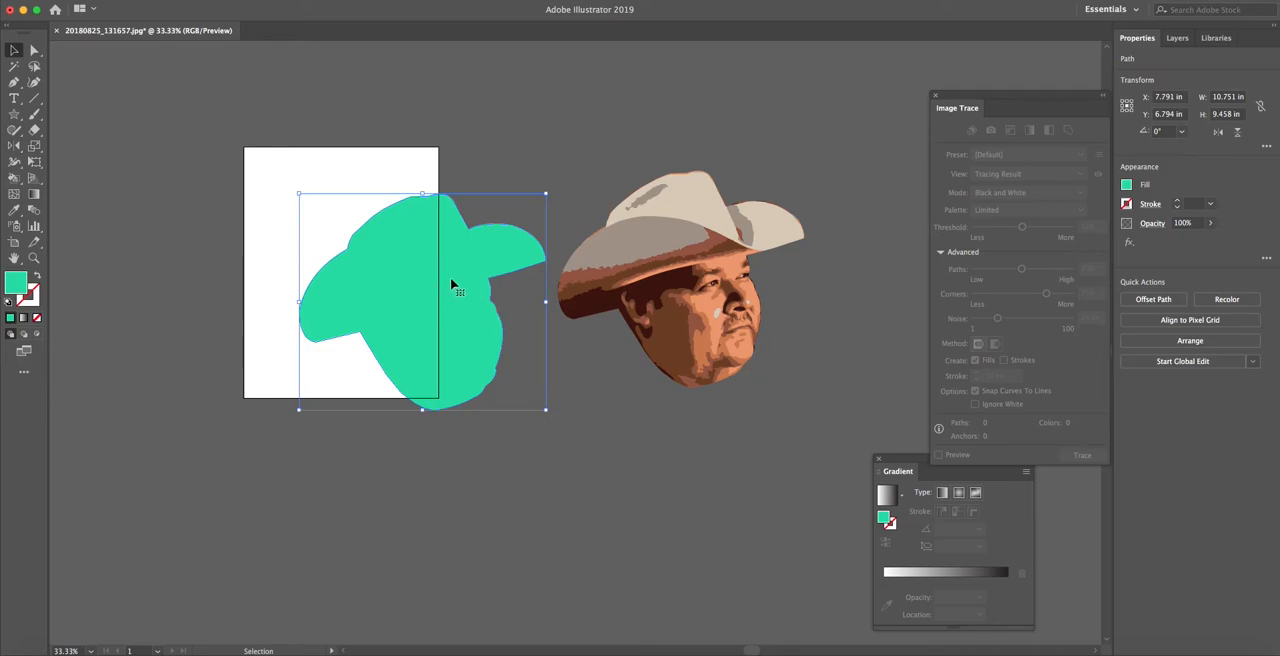
left_click_drag(455, 271, 448, 269)
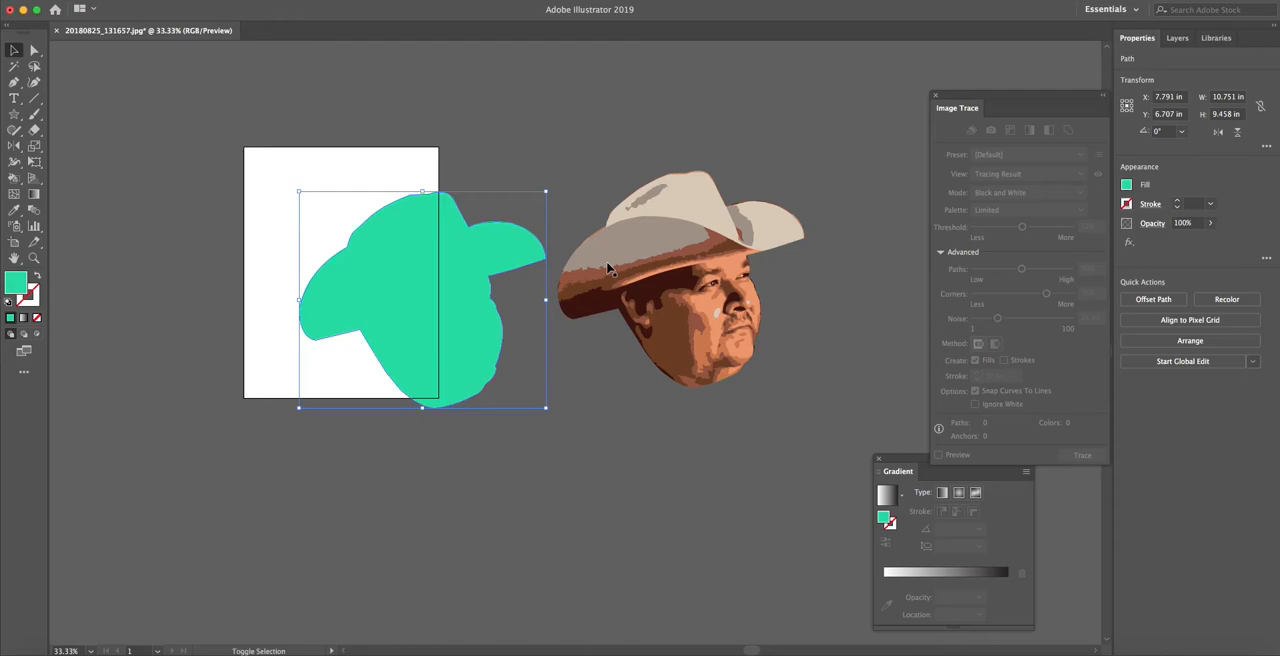
left_click(714, 287, "shift")
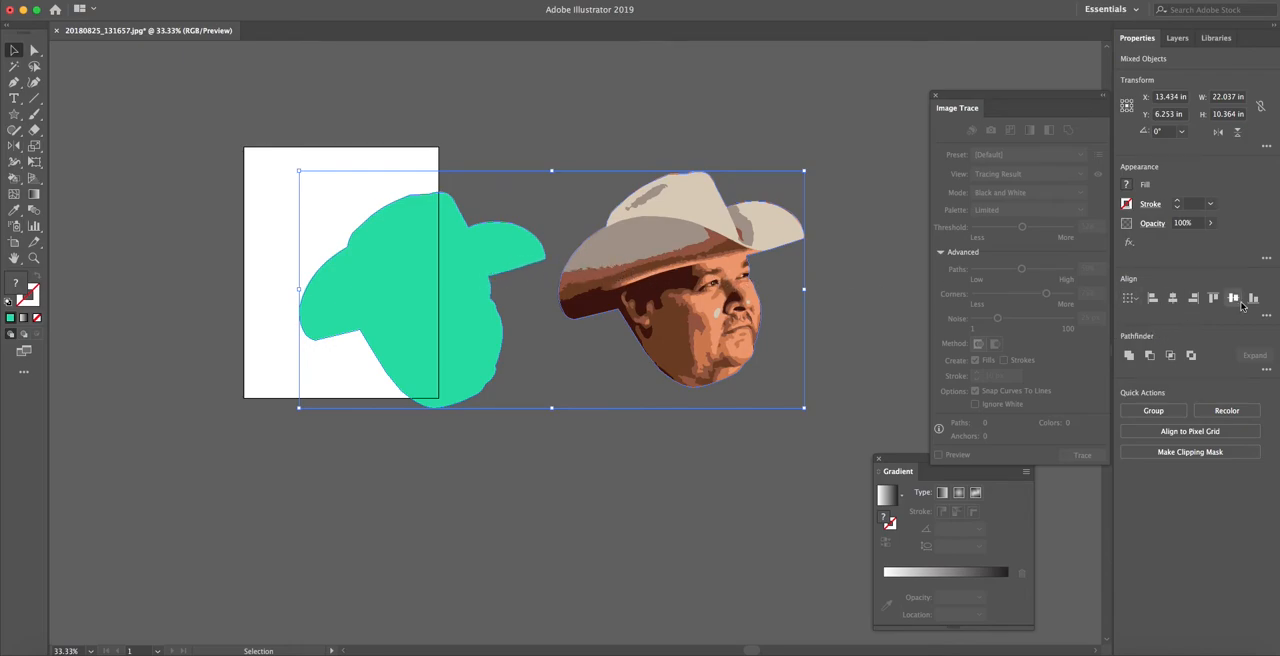
left_click(1175, 299)
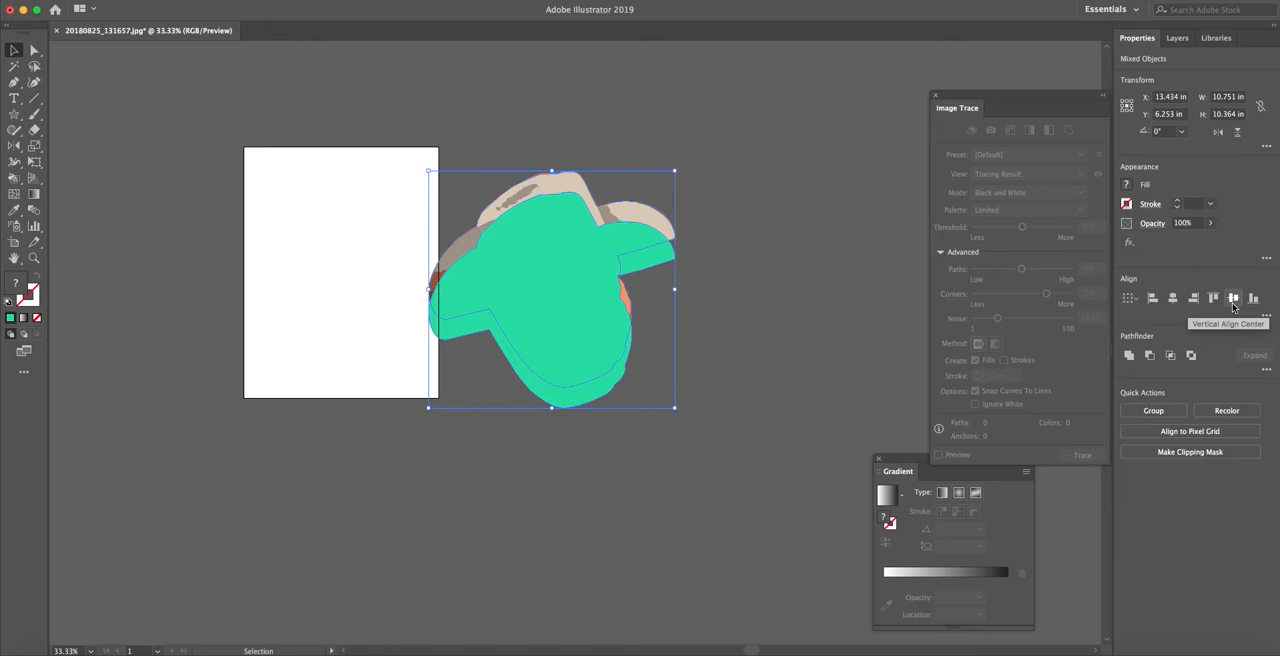
left_click(1233, 299)
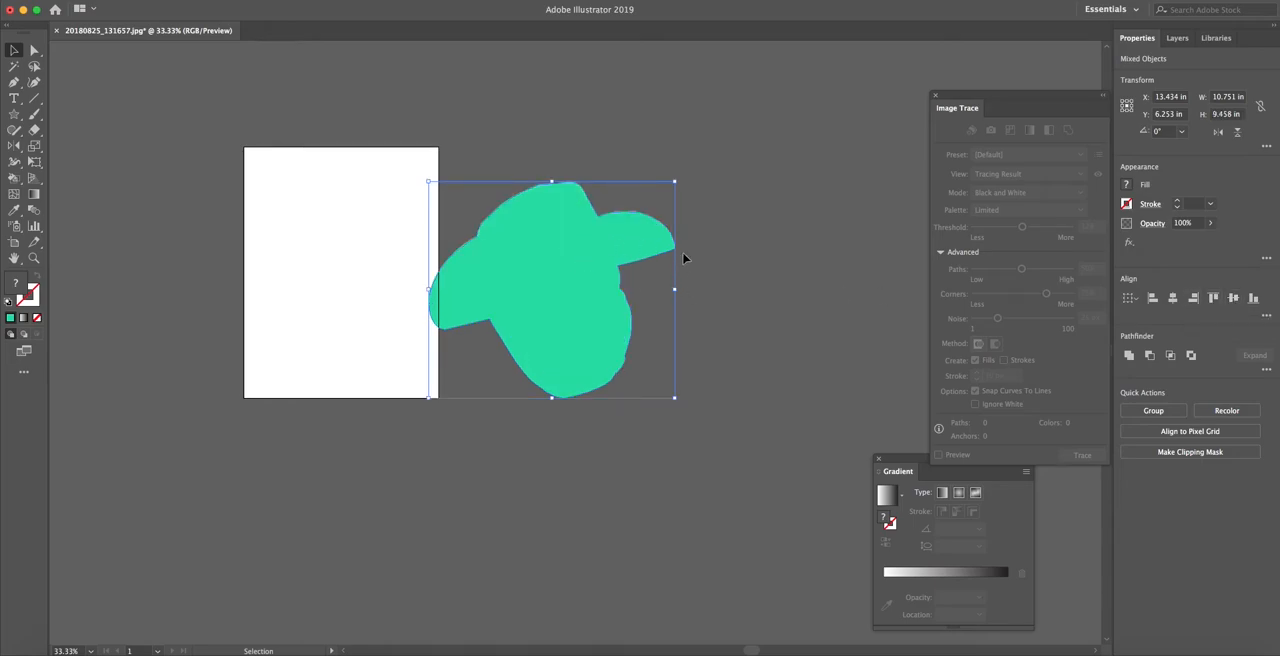
left_click(712, 216)
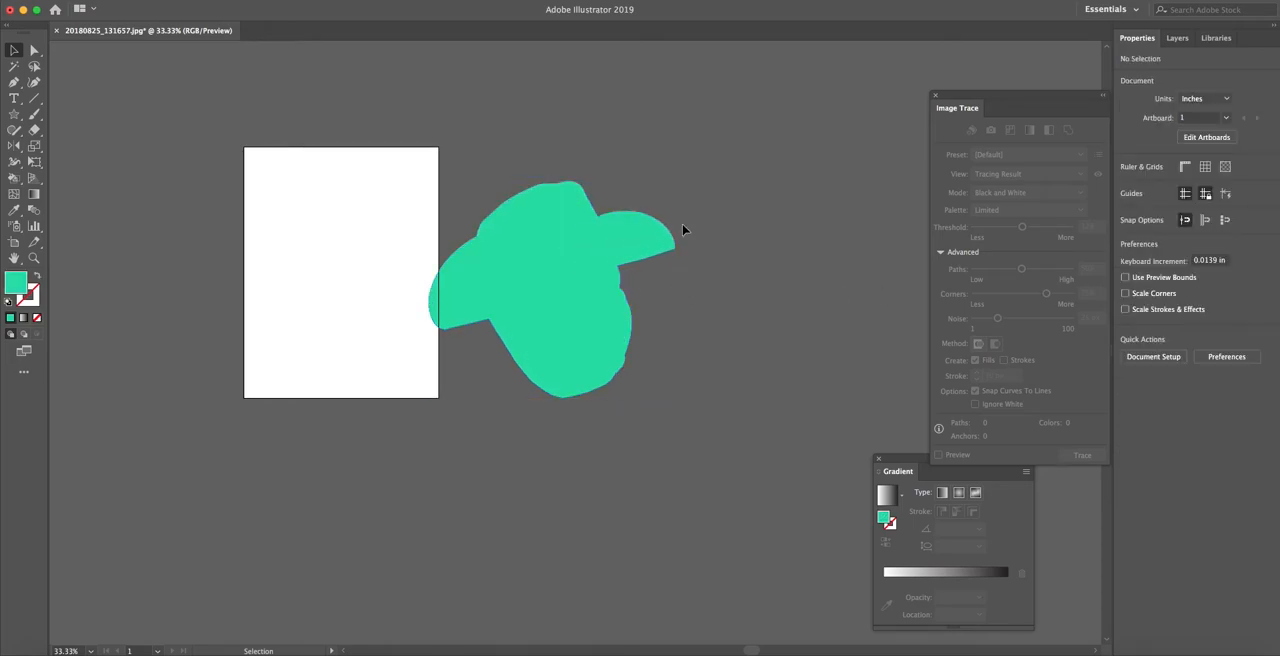
Send the green silhouette behind the clipped portrait and bring it back to the front
left_click(555, 247)
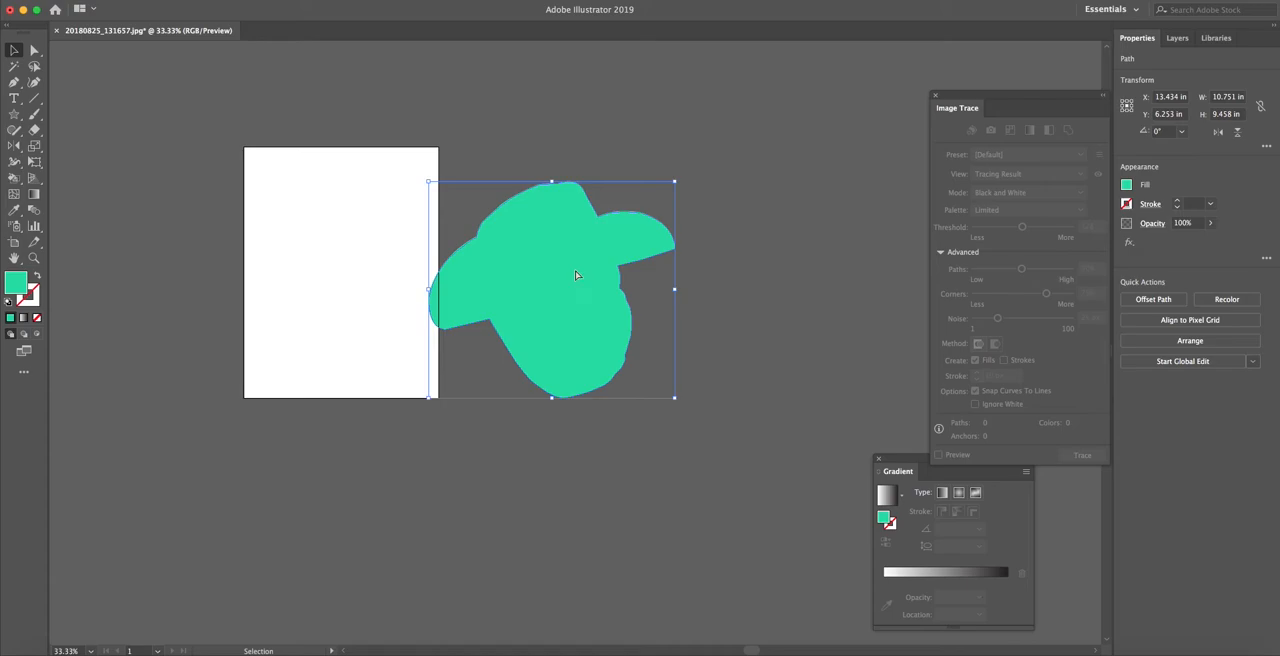
key("shift+super+bracketleft")
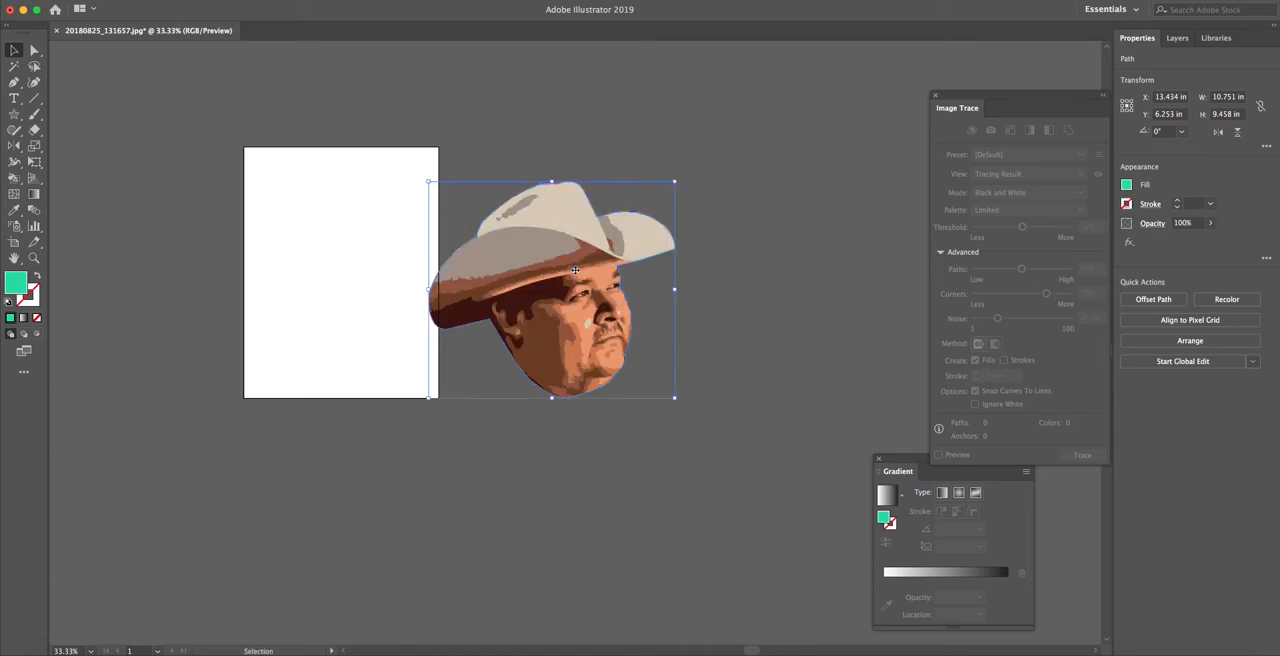
key("a")
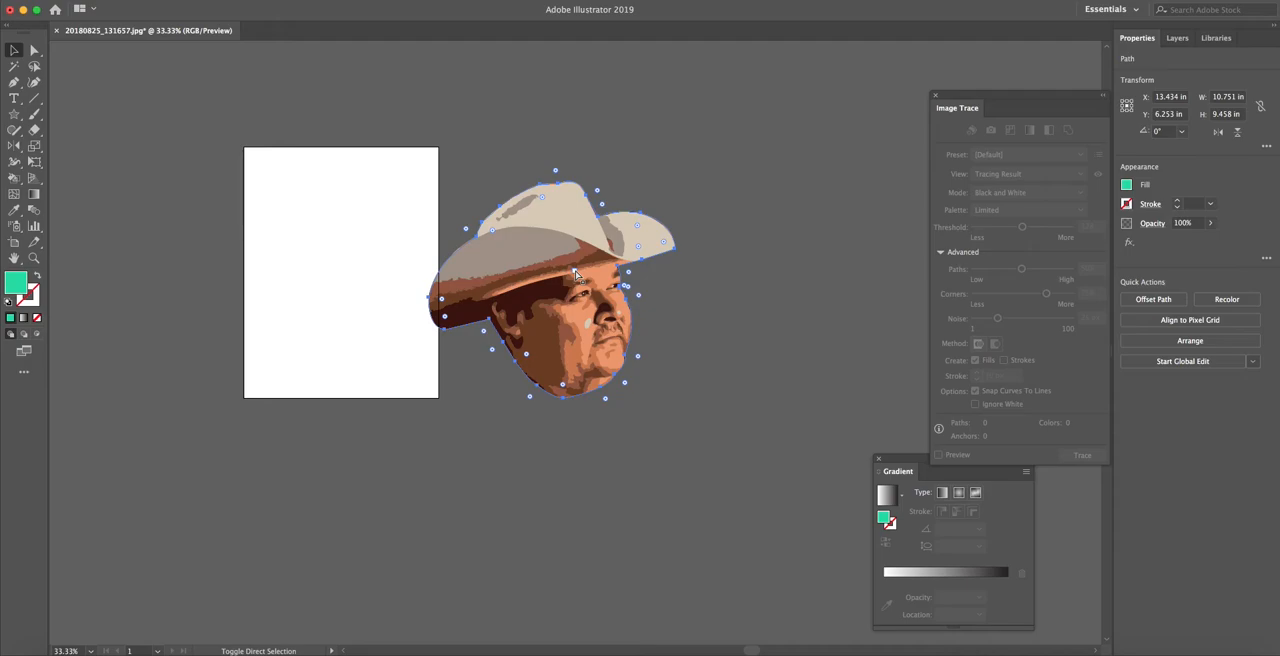
key("shift+super+bracketright")
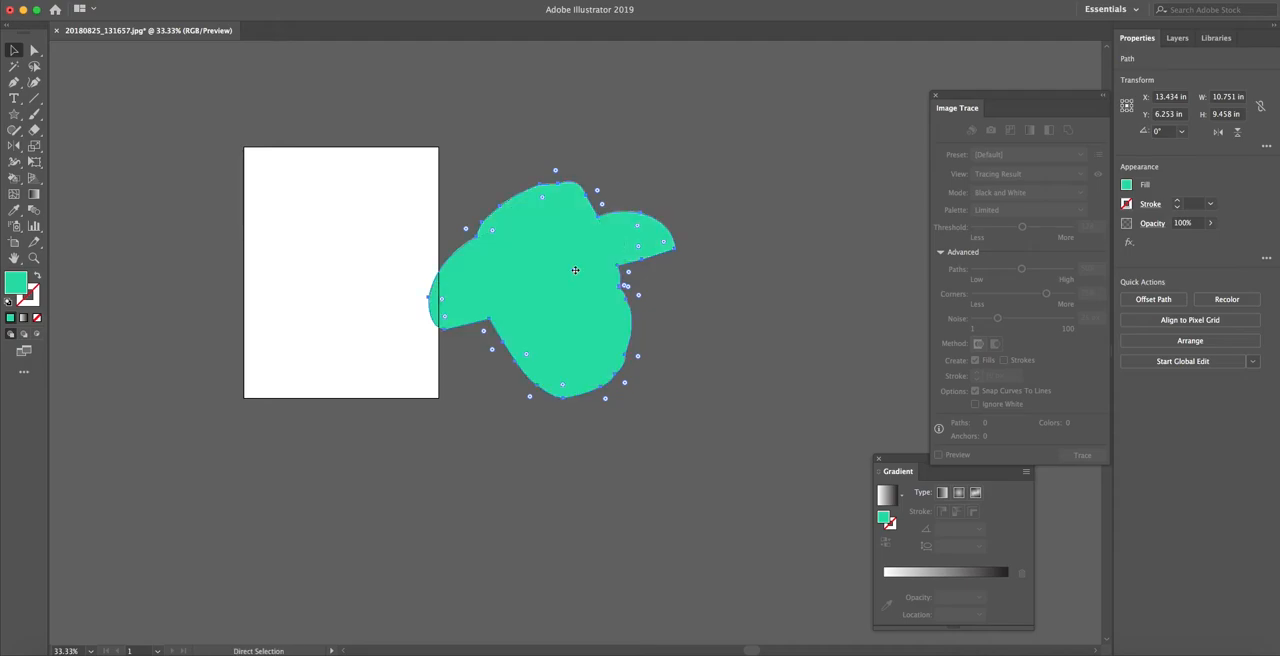
left_click(670, 420)
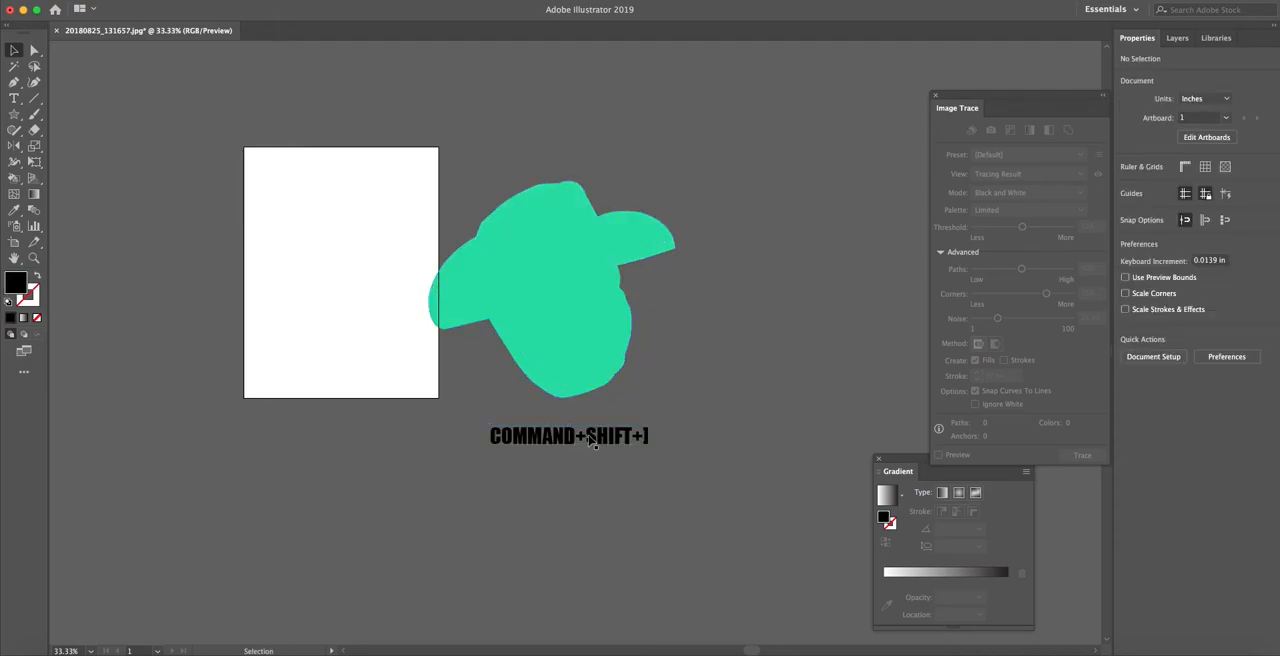
Select the green silhouette over the portrait and set its transparency blending mode to Color
left_click(537, 309)
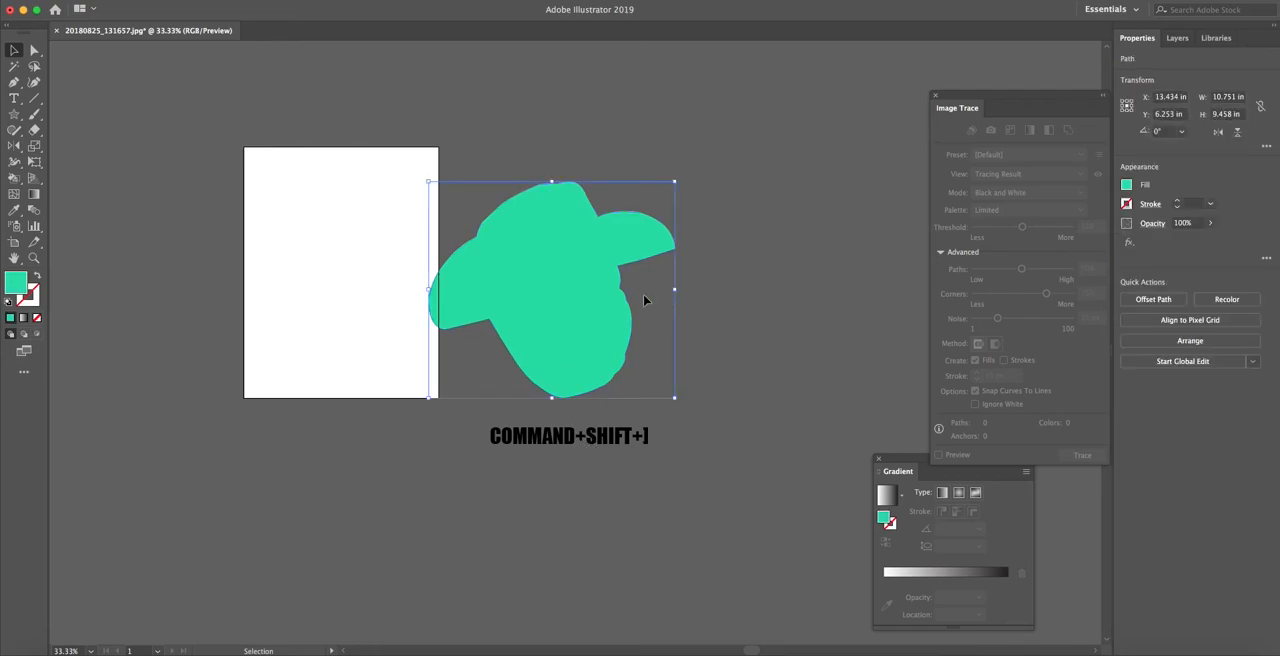
left_click(689, 251)
left_click(578, 263)
left_click(1151, 224)
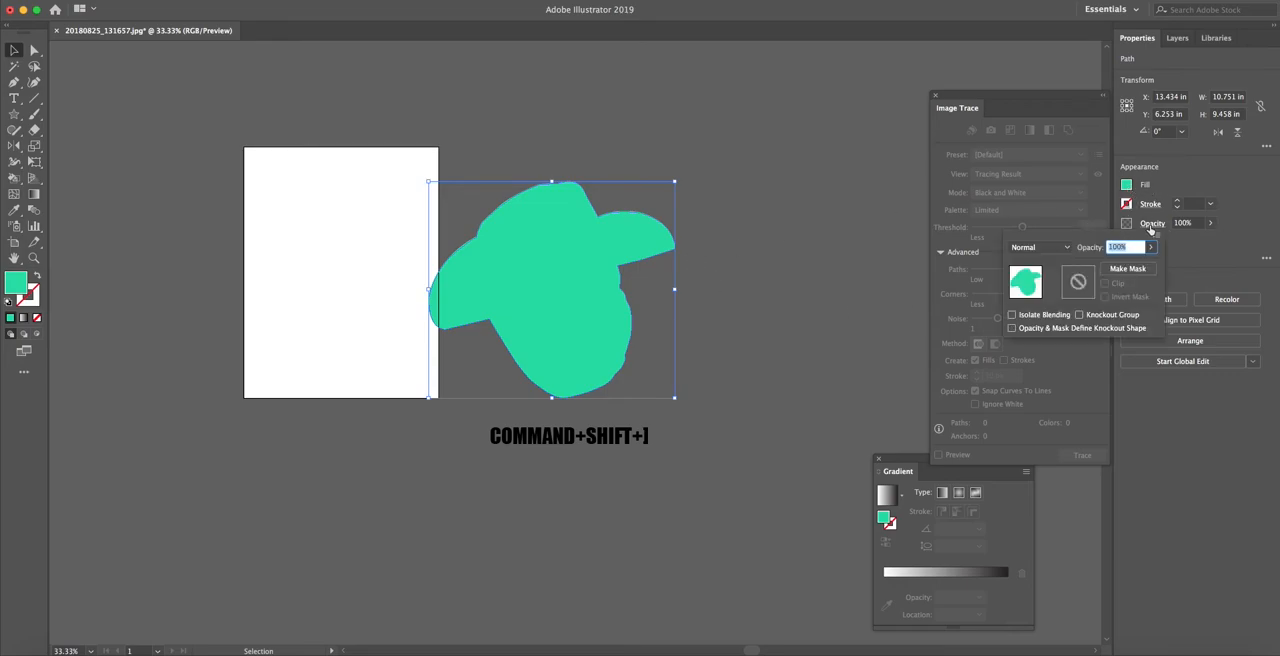
left_click(1057, 251)
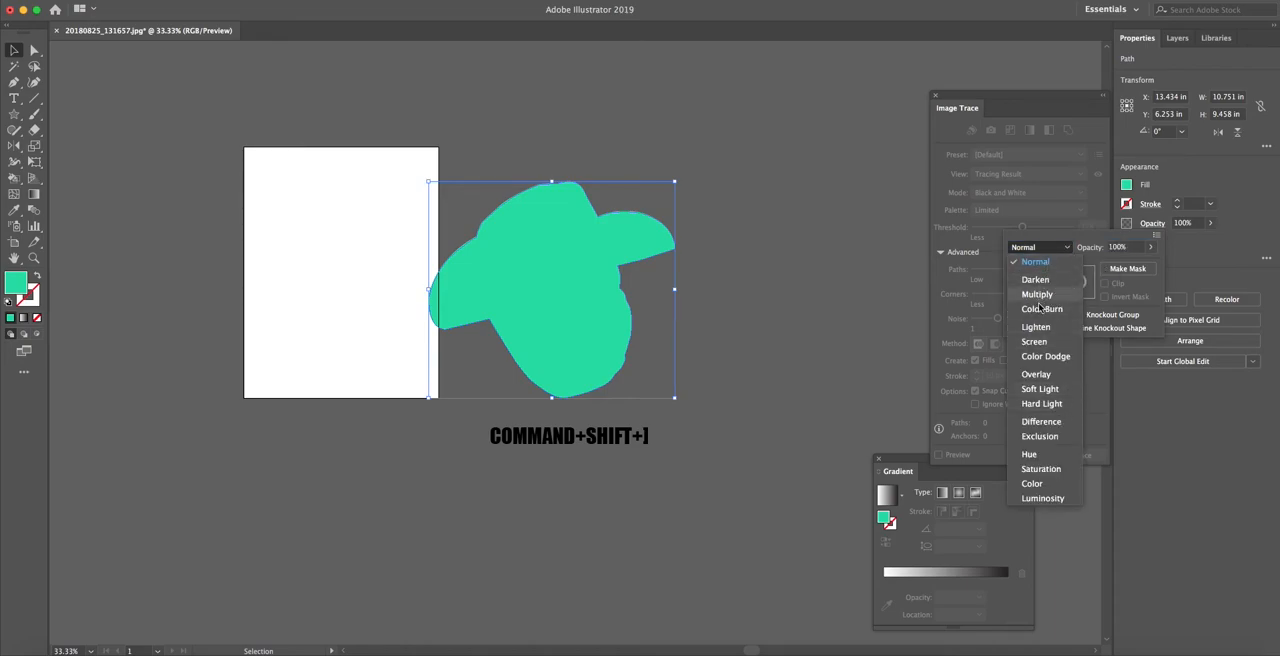
left_click(1042, 488)
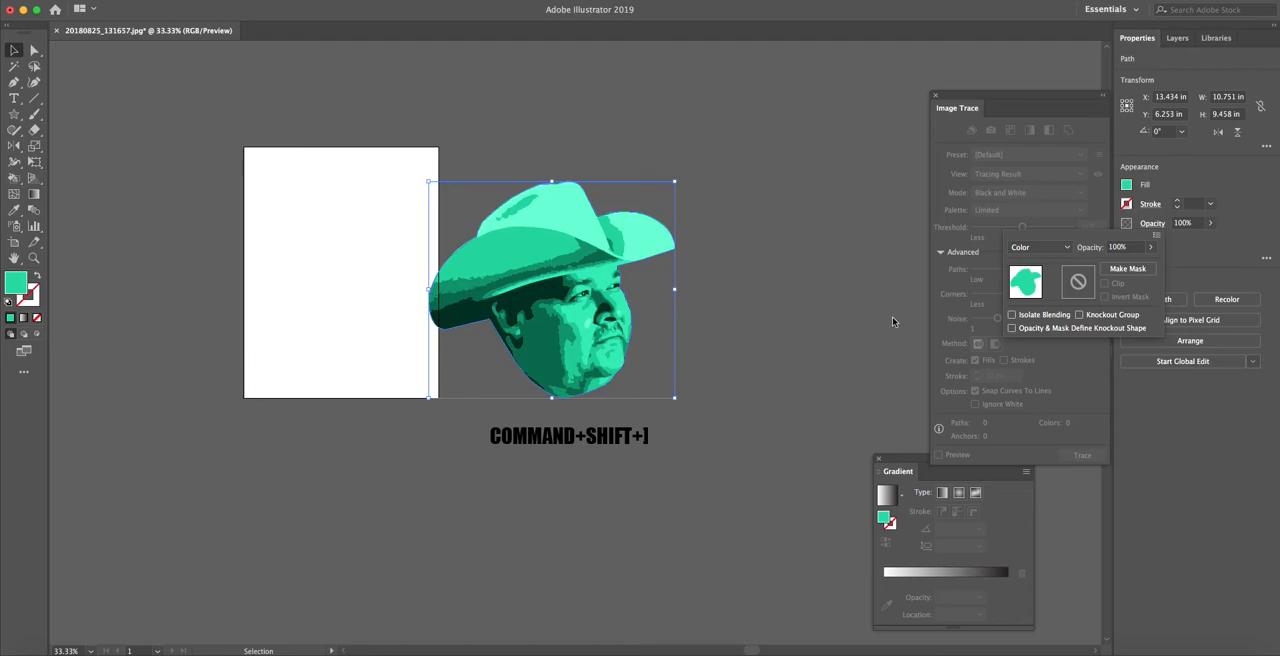
Try the Darken, Multiply and Color Burn blending modes on the green silhouette
left_click(1066, 249)
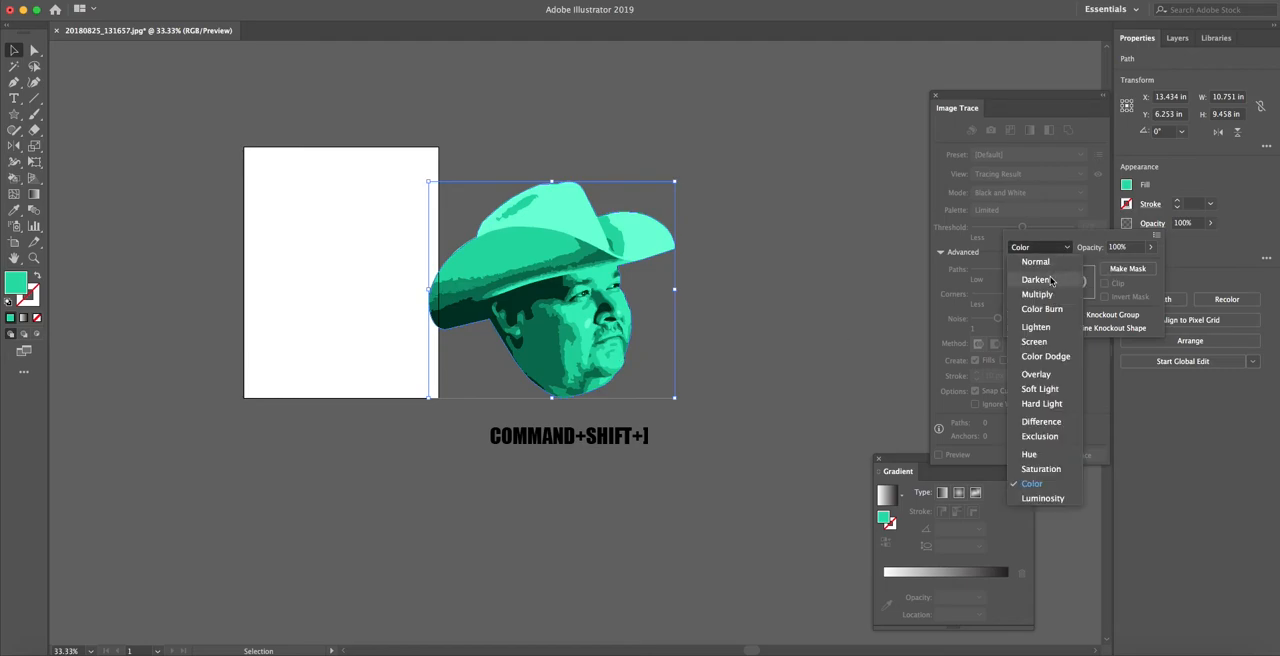
left_click(1036, 279)
left_click(1045, 247)
left_click(1037, 294)
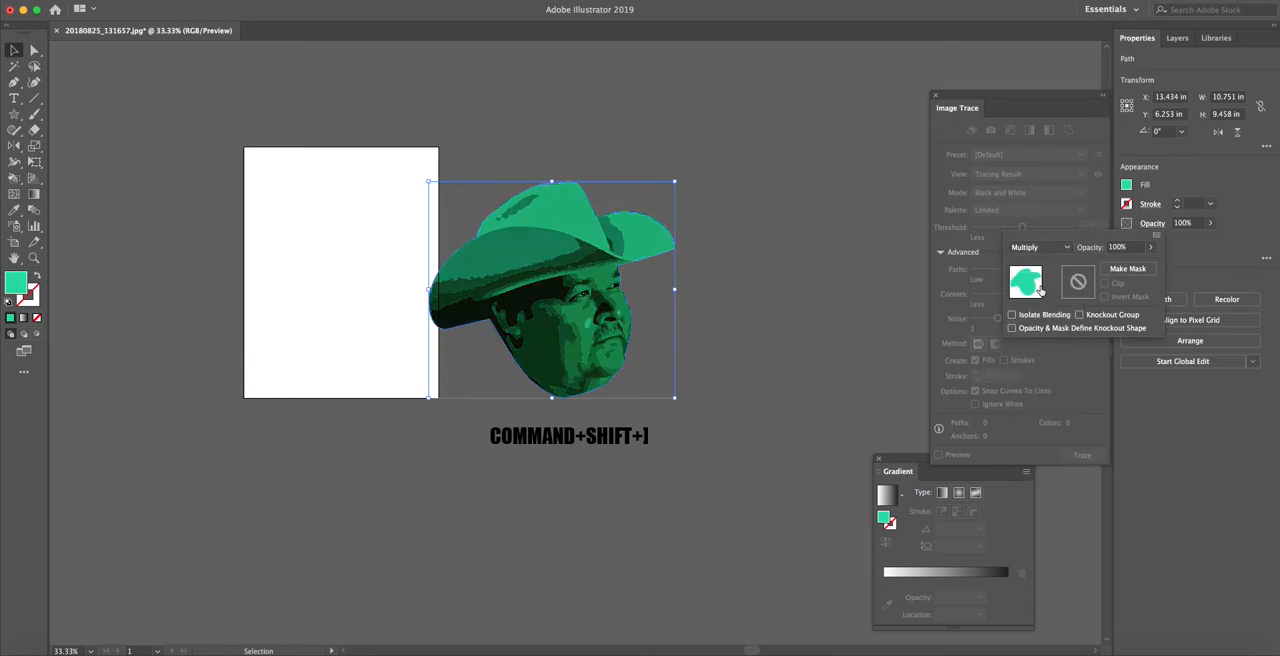
left_click(1045, 247)
left_click(1040, 308)
Try the Difference, Exclusion and Hue blending modes on the green silhouette
left_click(1045, 247)
left_click(1041, 421)
left_click(1045, 247)
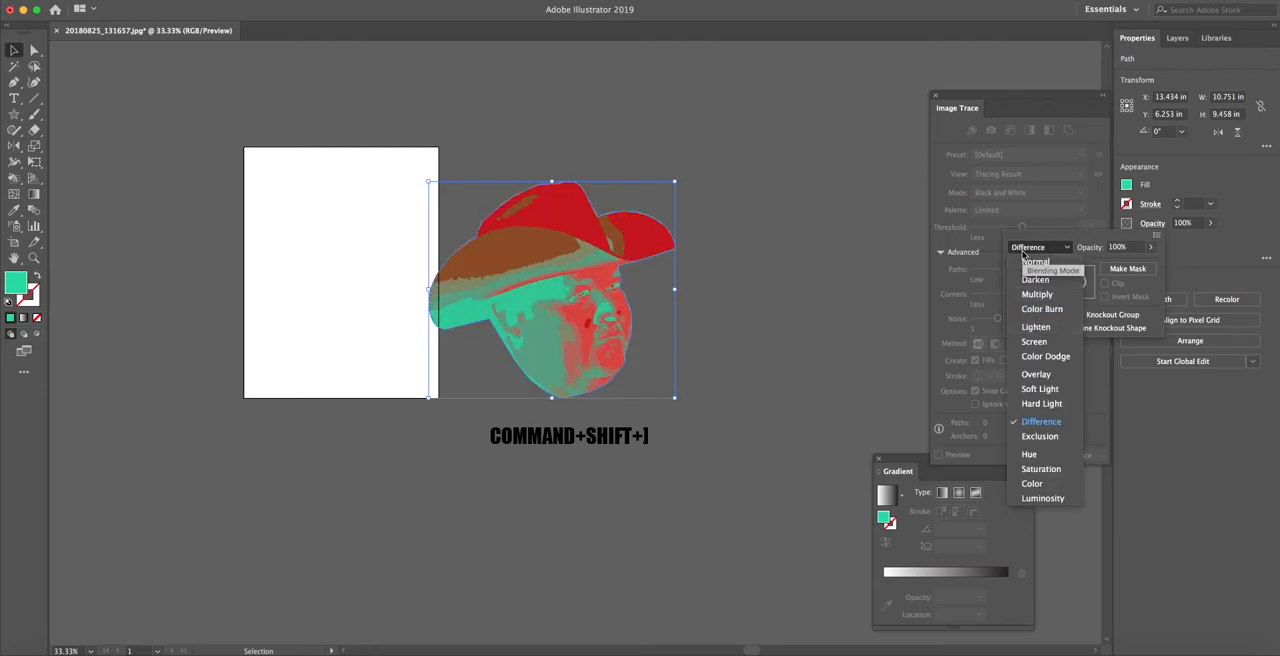
left_click(1038, 437)
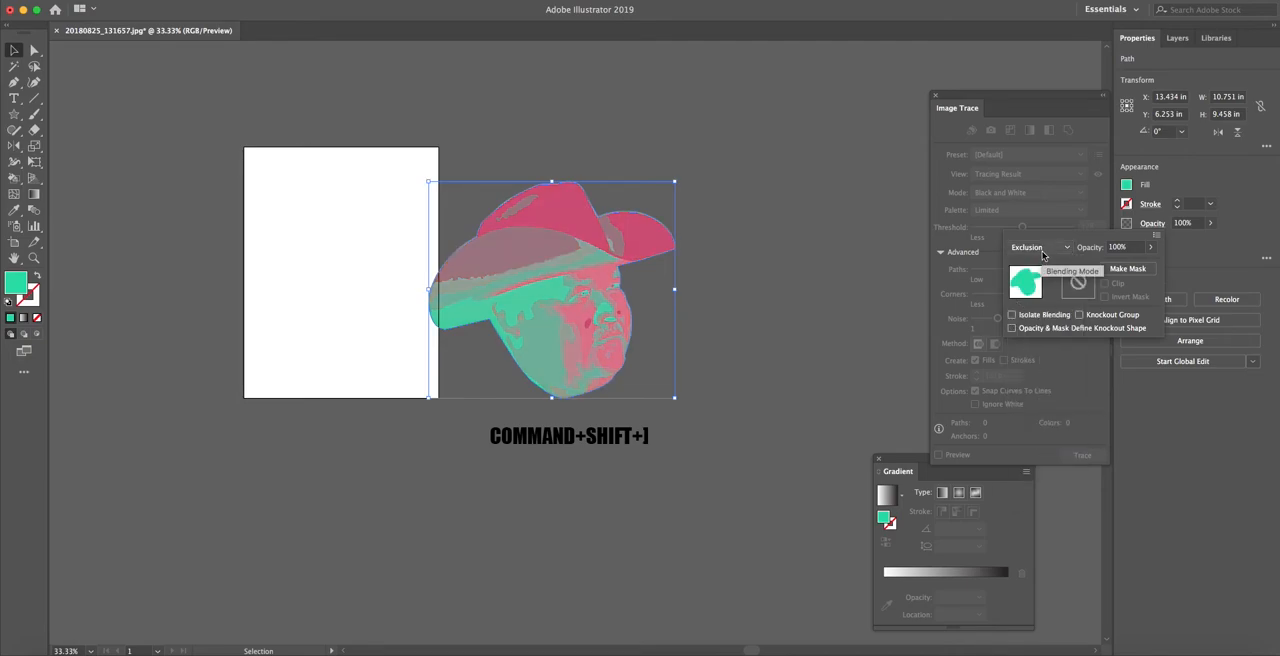
left_click(1042, 248)
left_click(1048, 459)
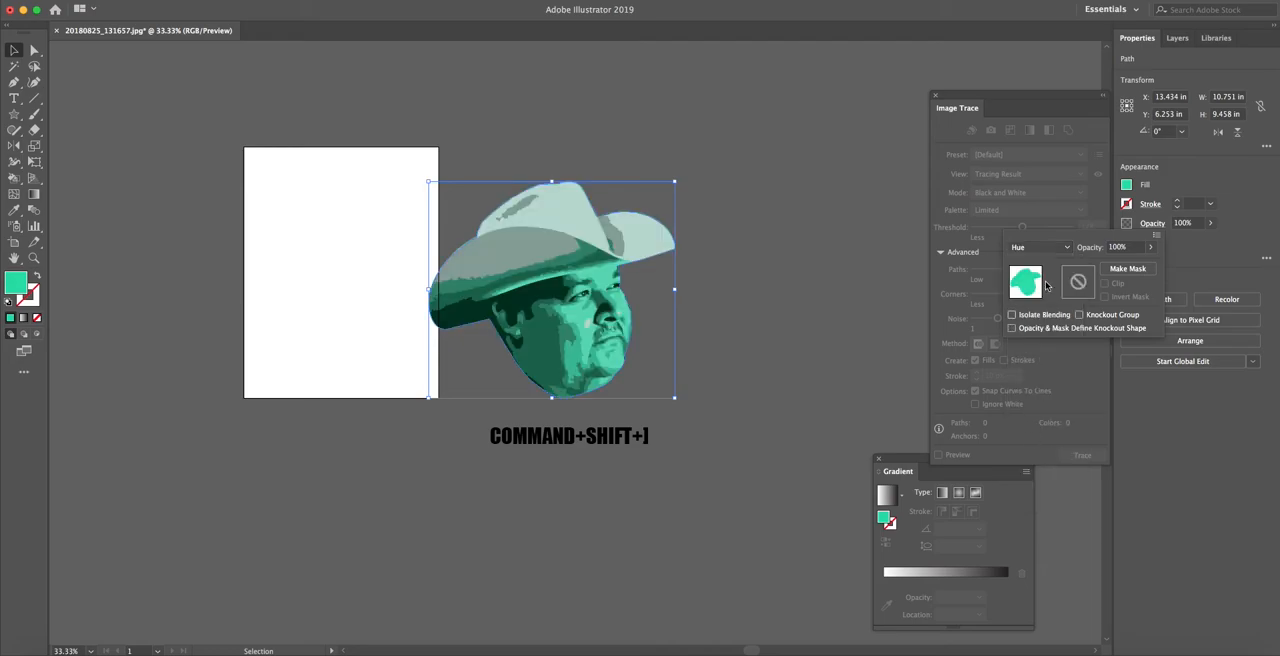
Try the Saturation blending mode on the green silhouette, return it to Color and deselect it
left_click(1040, 248)
left_click(1040, 468)
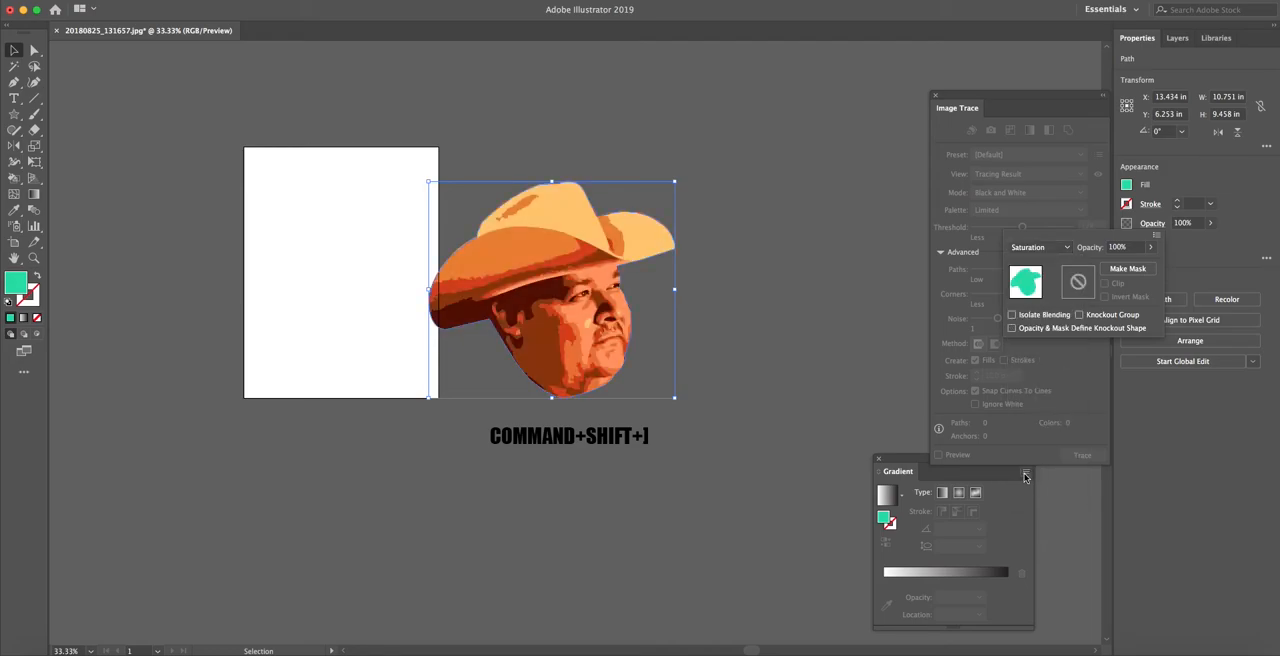
left_click(1040, 248)
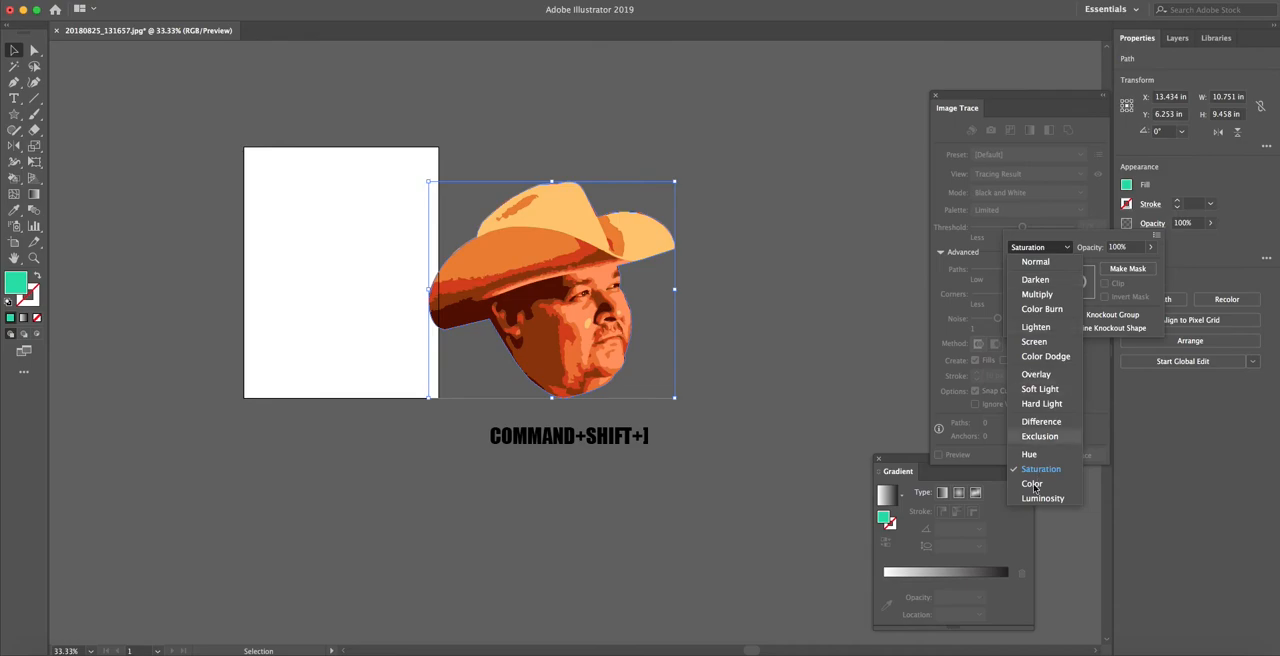
left_click(1038, 488)
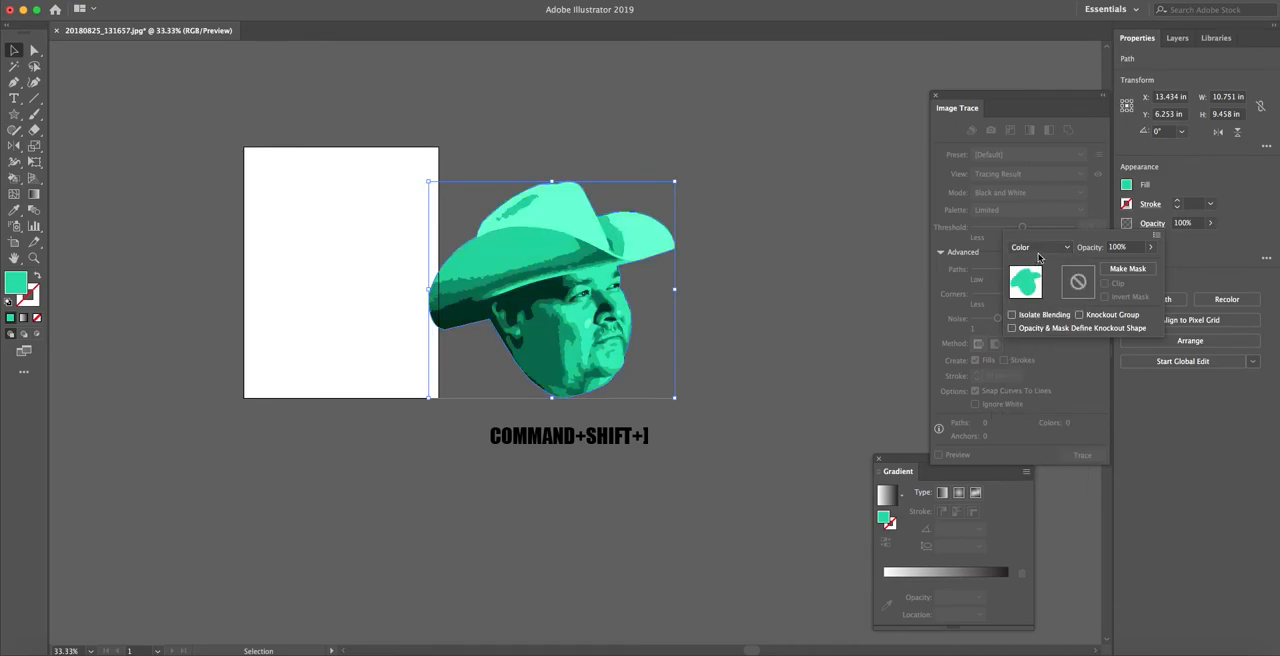
left_click(1040, 248)
left_click(1036, 488)
left_click(717, 322)
left_click(694, 326)
Draw a rectangle about 6.4 by 9.9 in on the artboard and fill it with magenta #cb3be0
key("m")
left_click_drag(273, 157, 420, 383)
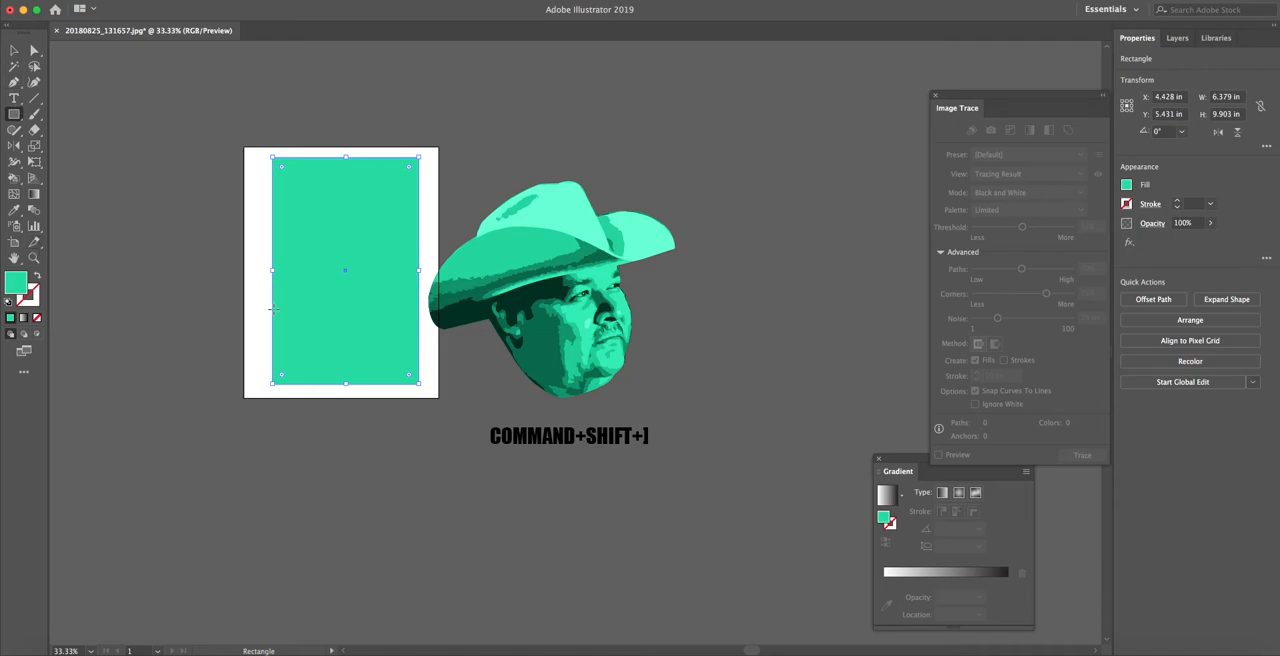
double_click(17, 284)
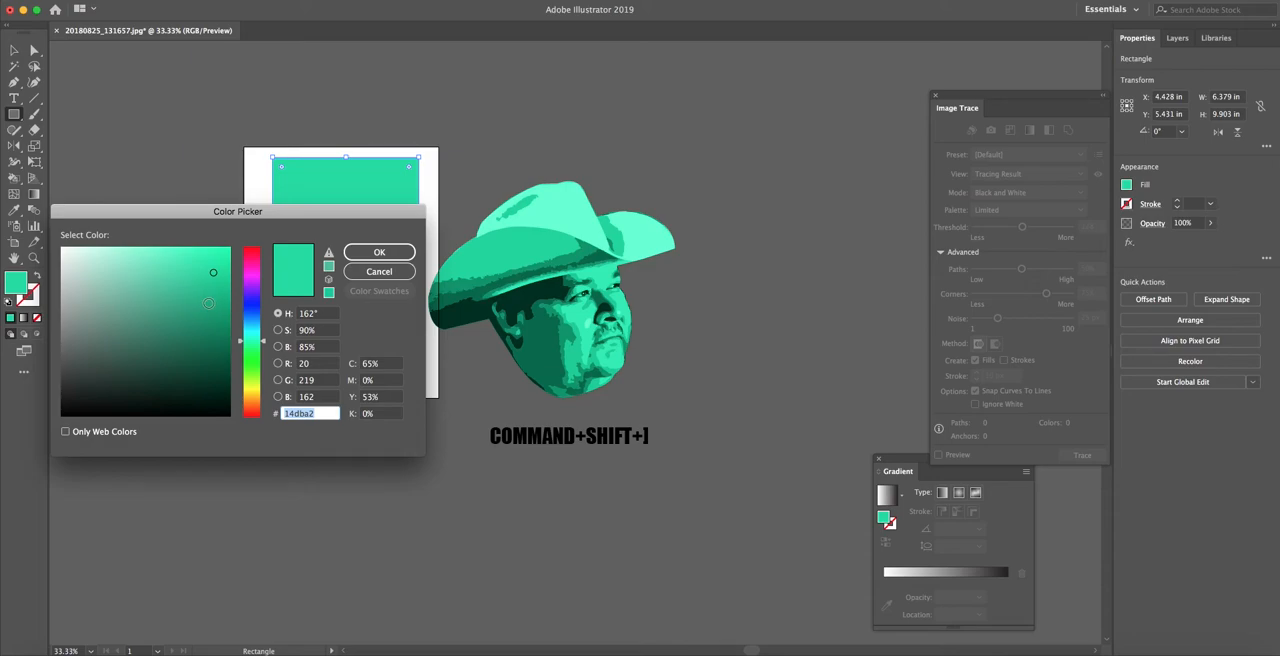
left_click(256, 283)
mouse_move(256, 283)
left_mouse_down()
mouse_move(185, 297)
mouse_move(188, 275)
left_mouse_up()
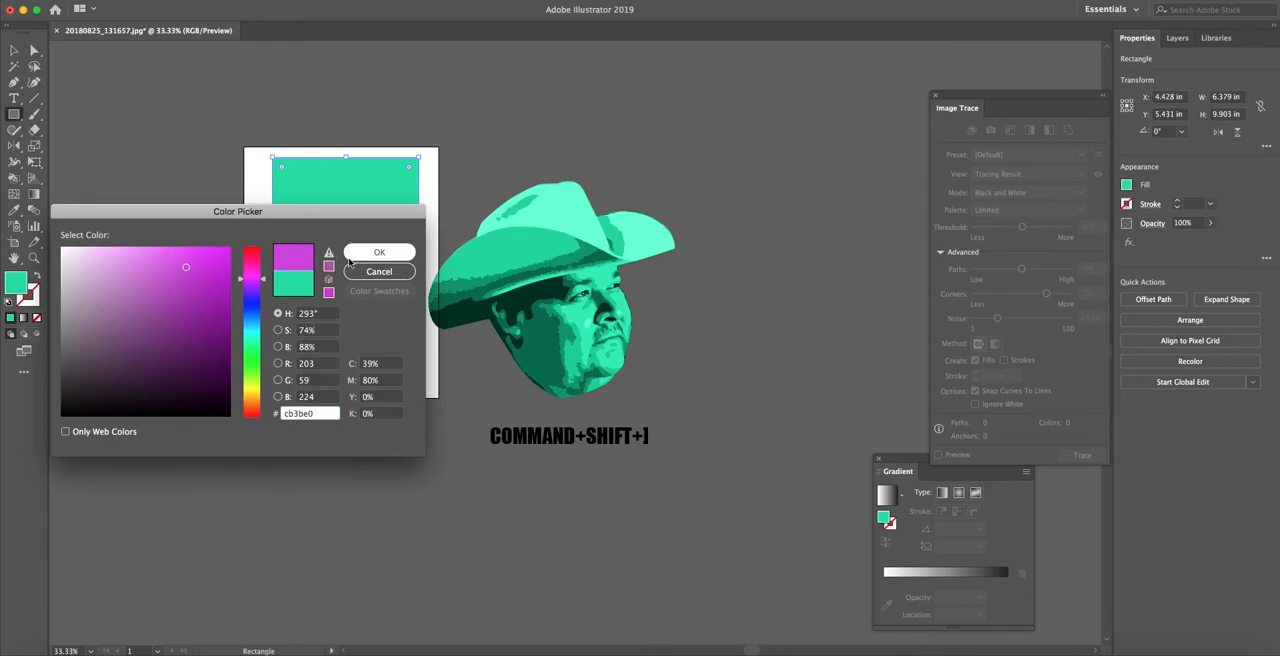
left_click(355, 255)
key("v")
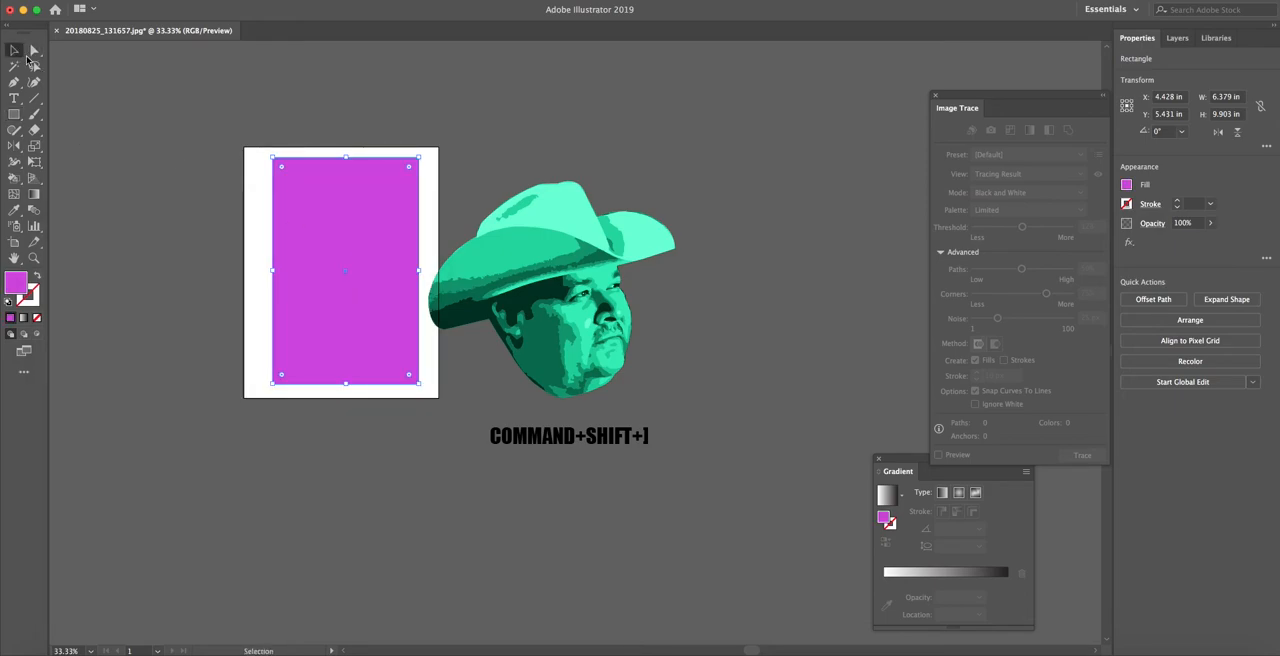
Select the portrait together with its green overlay and scale both down to about 7.1 by 6.2 in
left_click(495, 173)
left_click(557, 300)
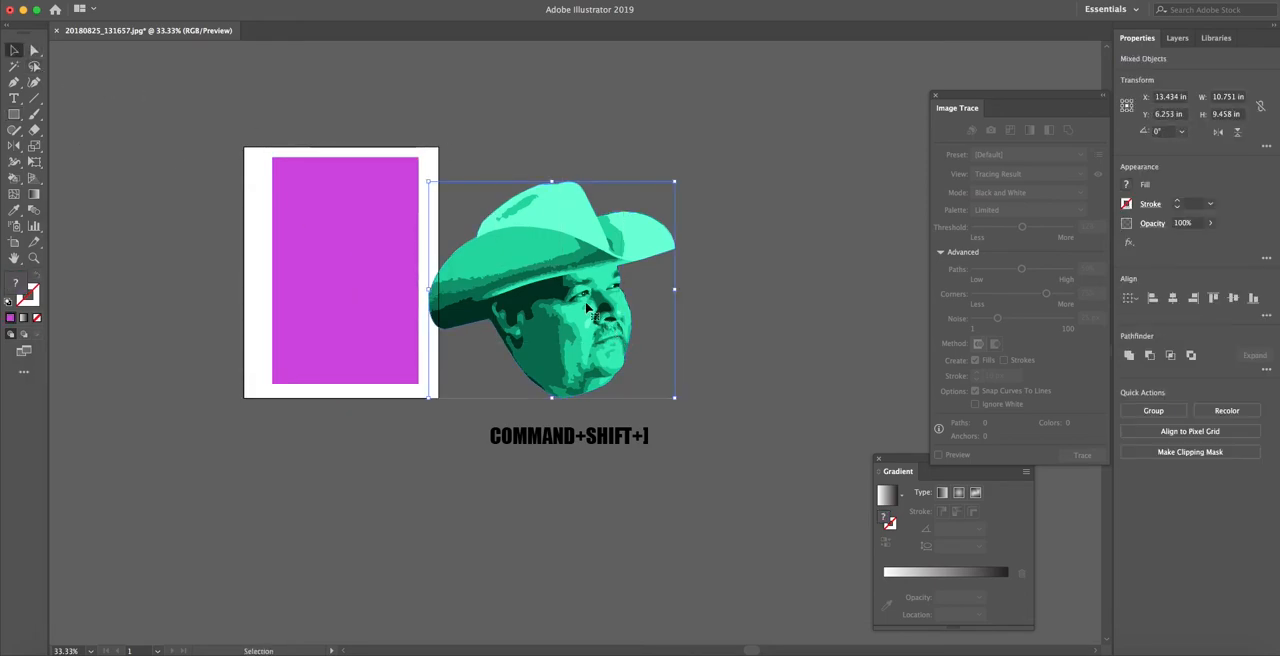
left_click_drag(675, 182, 591, 255)
left_click_drag(522, 344, 518, 283)
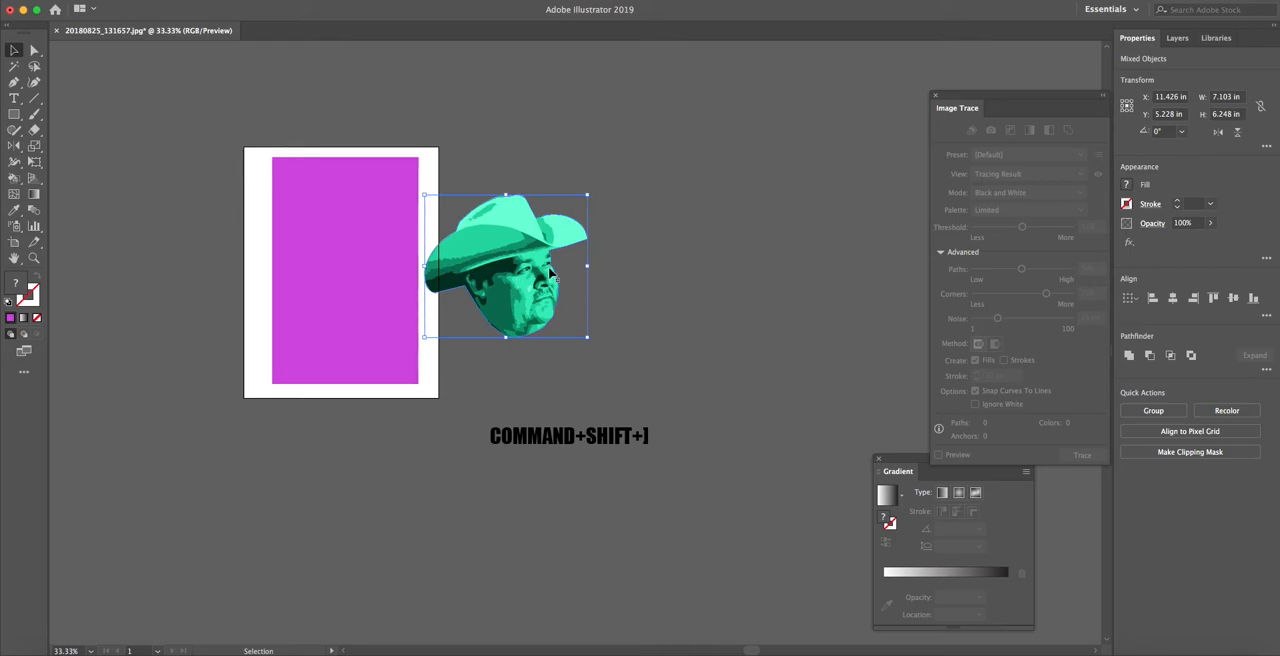
Bring the portrait in front of the magenta rectangle, place it in the rectangle's middle and scale it to about 5.3 by 4.7 in
key("super")
key("super")
left_click_drag(488, 247, 329, 245)
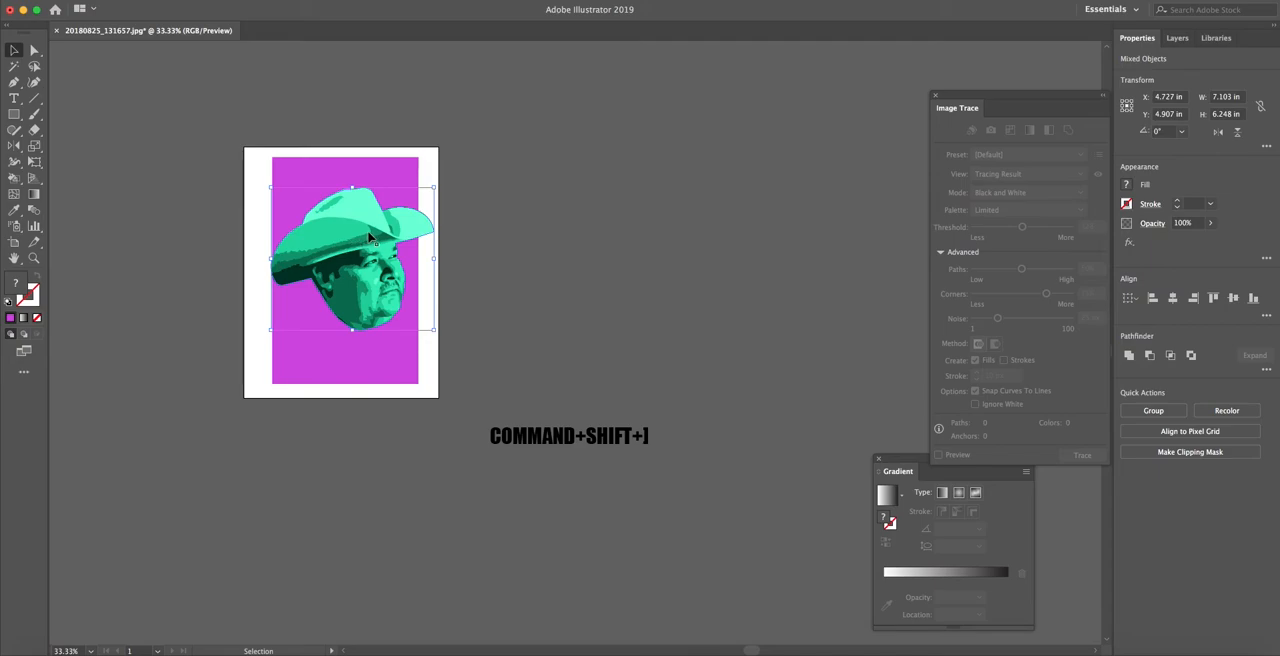
left_click_drag(432, 186, 392, 223)
left_click_drag(337, 258, 349, 251)
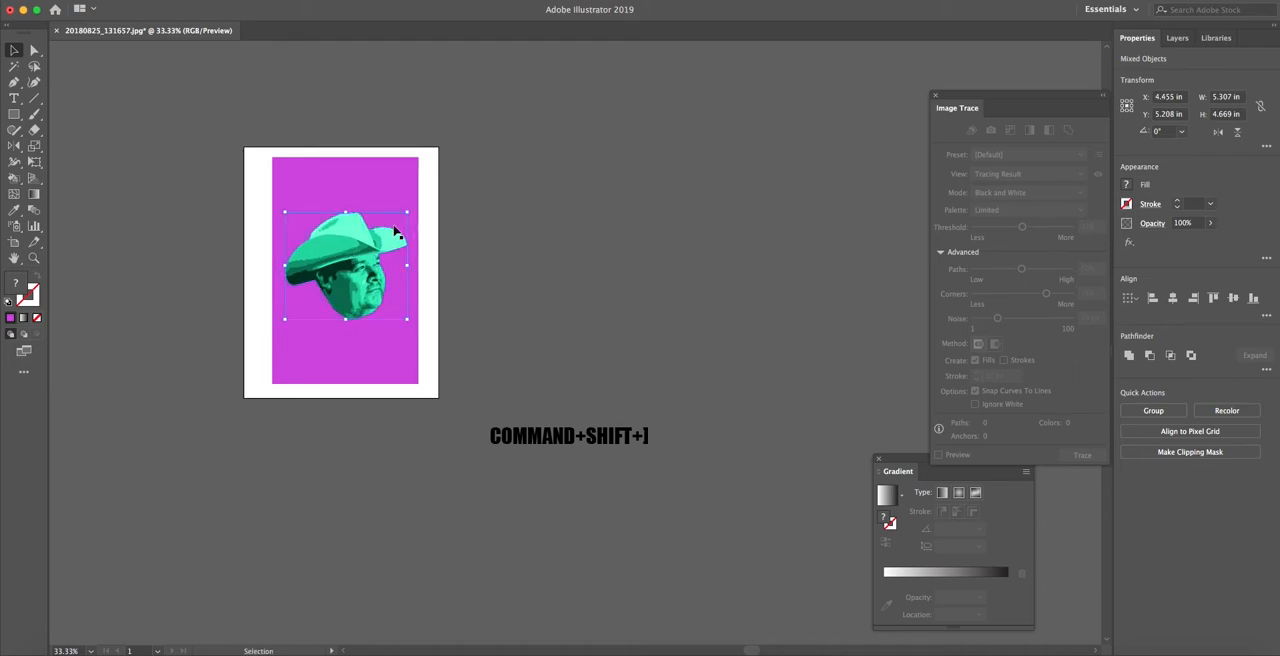
left_click(481, 217)
Try to shorten the magenta rectangle around the portrait to about 6.3 by 5.3 in
left_click(393, 200)
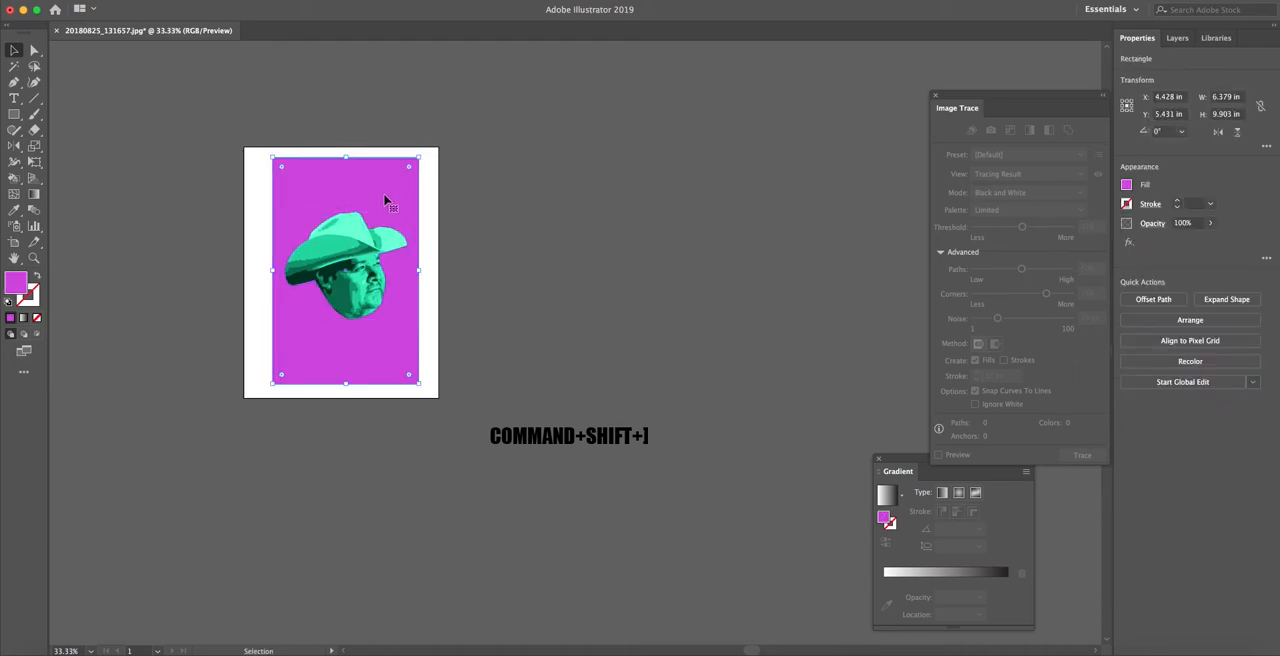
left_click_drag(420, 157, 350, 204)
left_click_drag(345, 384, 354, 325)
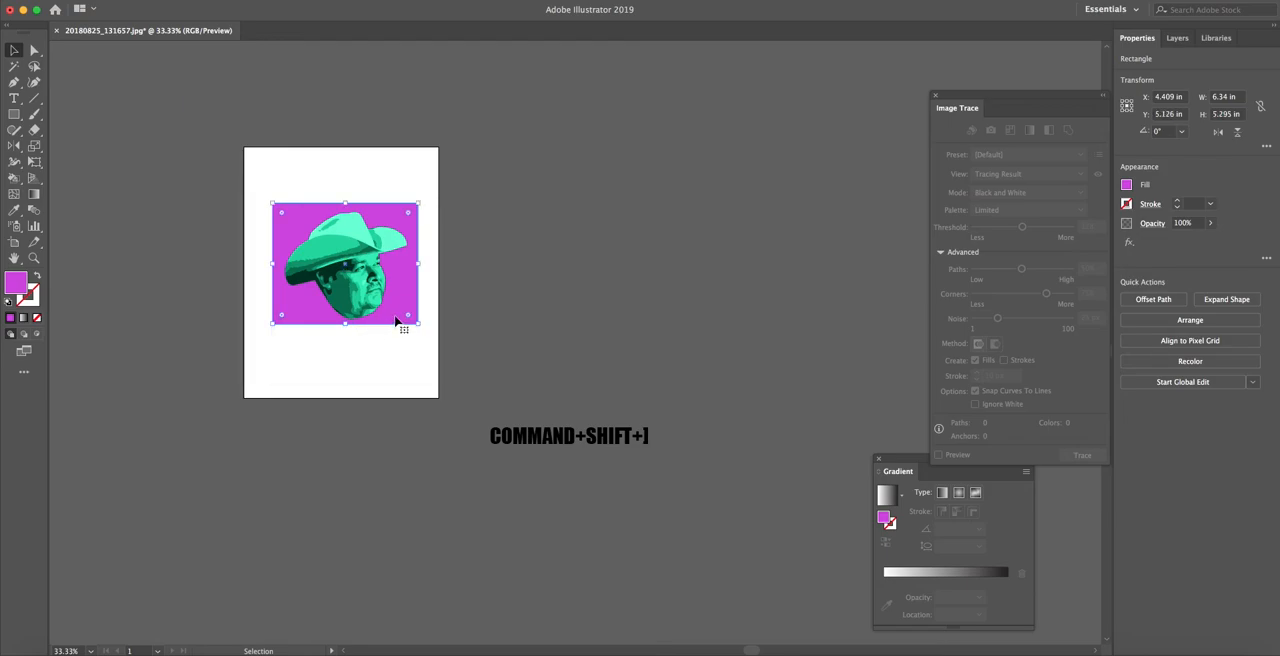
left_click(462, 262)
left_click(412, 272)
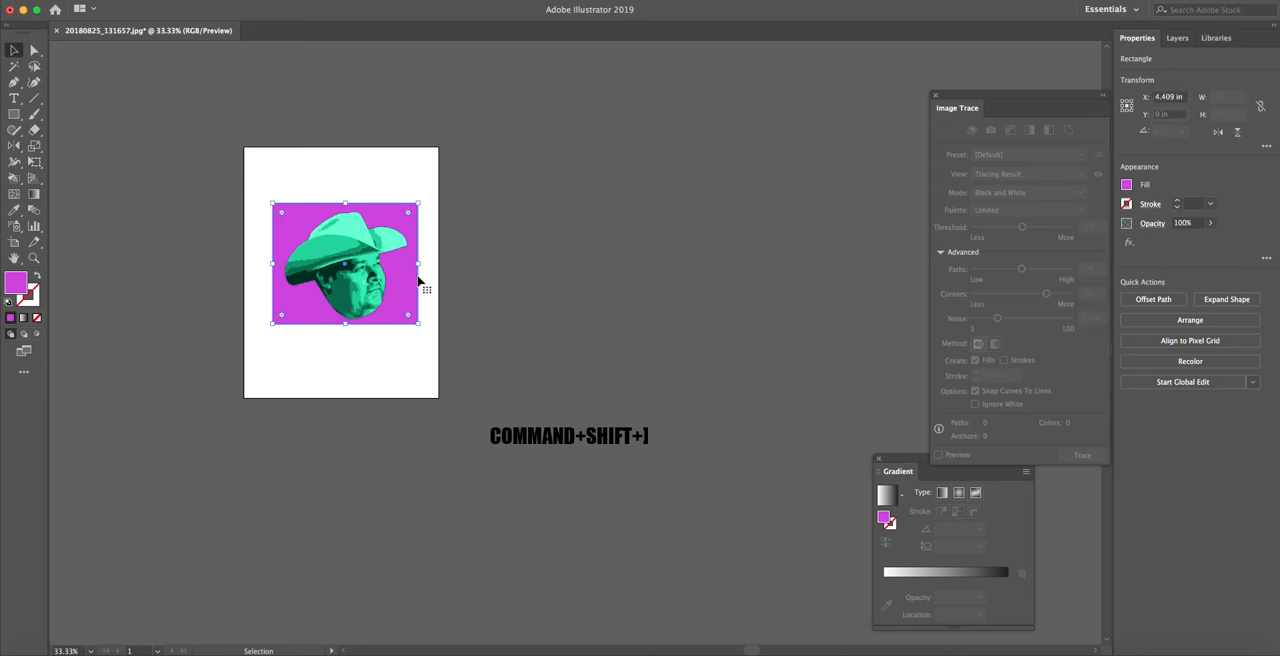
left_click_drag(419, 325, 421, 329)
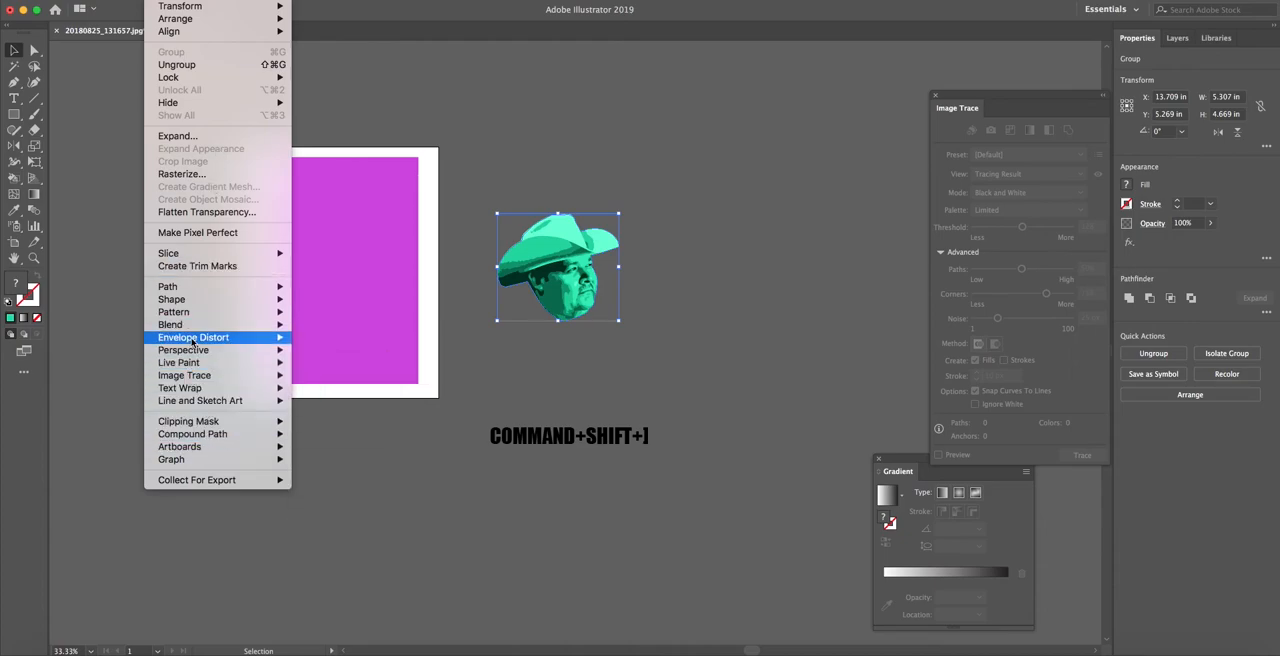
Preview the Fish and FishEye warp styles as an envelope distortion on the grouped portrait
mouse_move(247, 342)
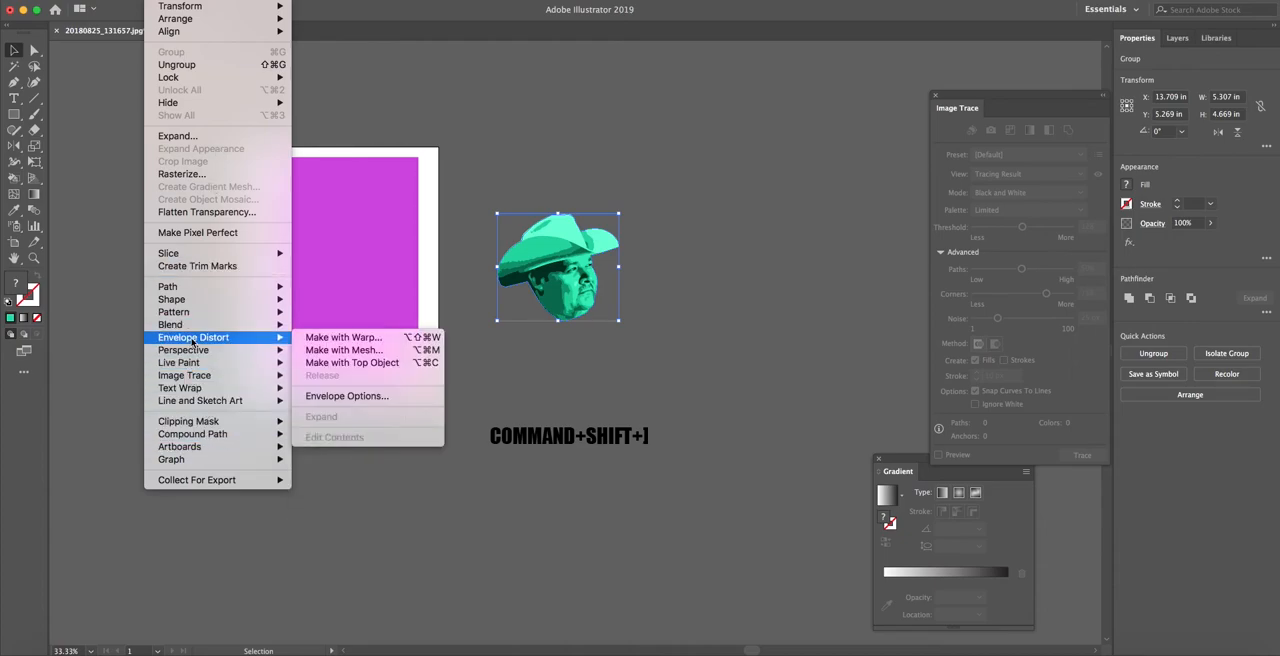
left_click(378, 341)
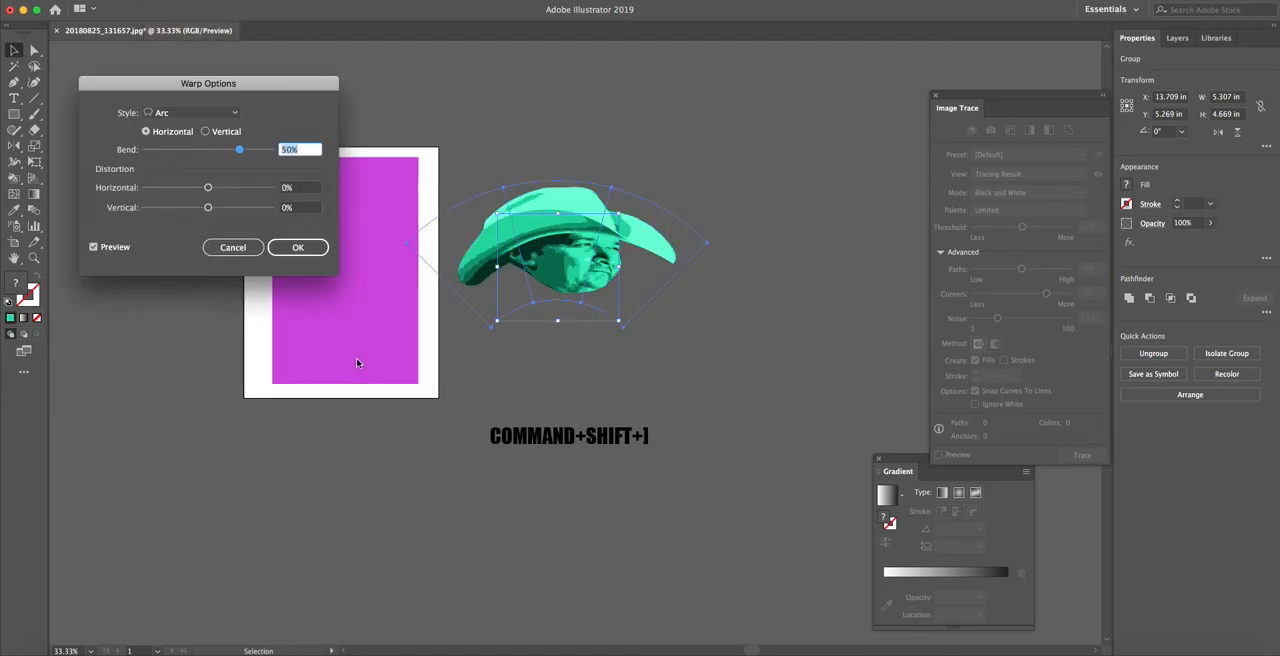
left_click(232, 114)
left_click(186, 267)
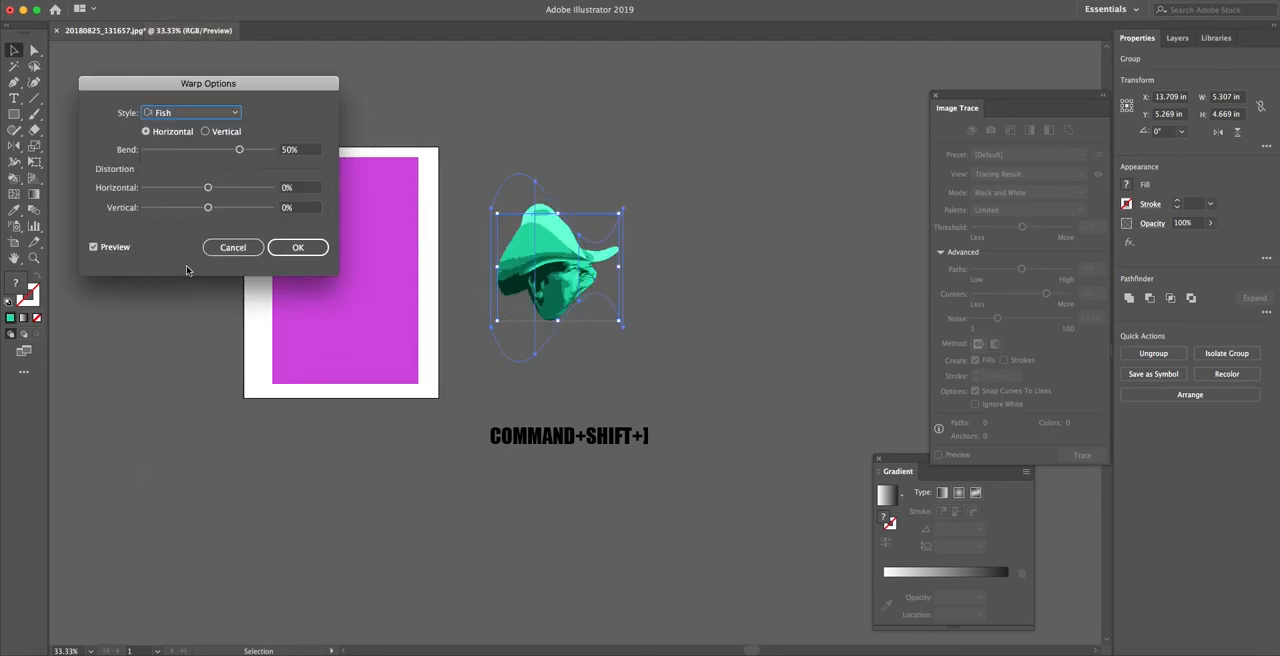
left_click(211, 112)
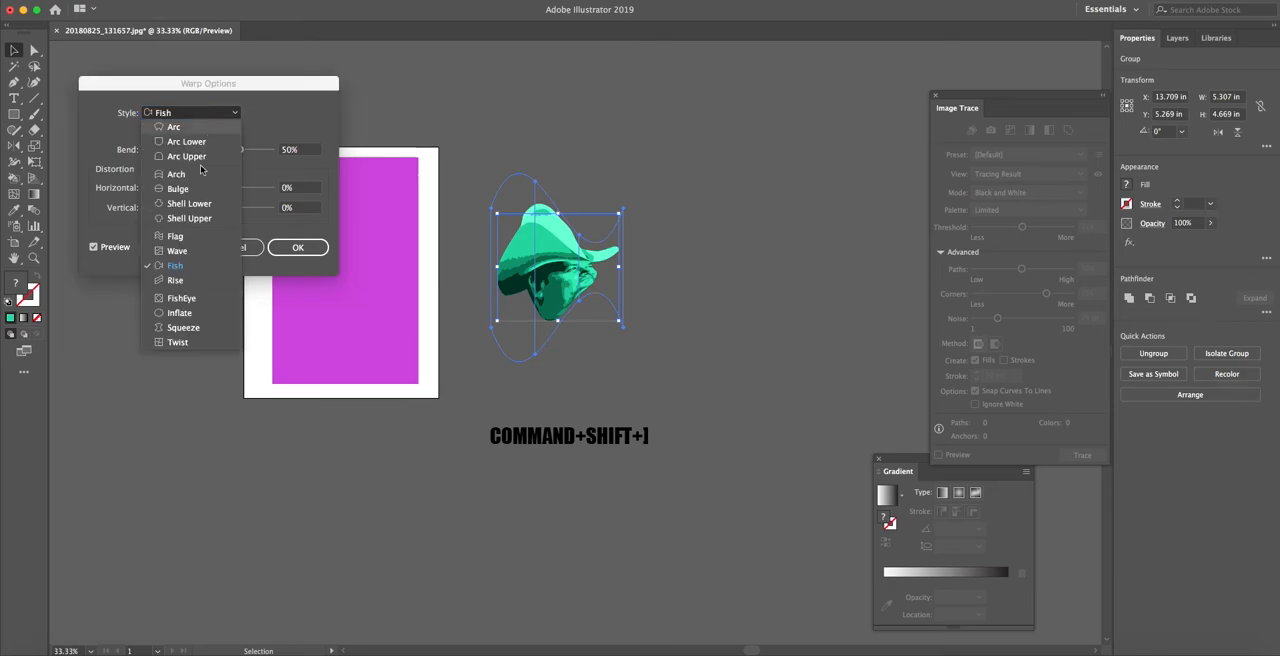
left_click(188, 300)
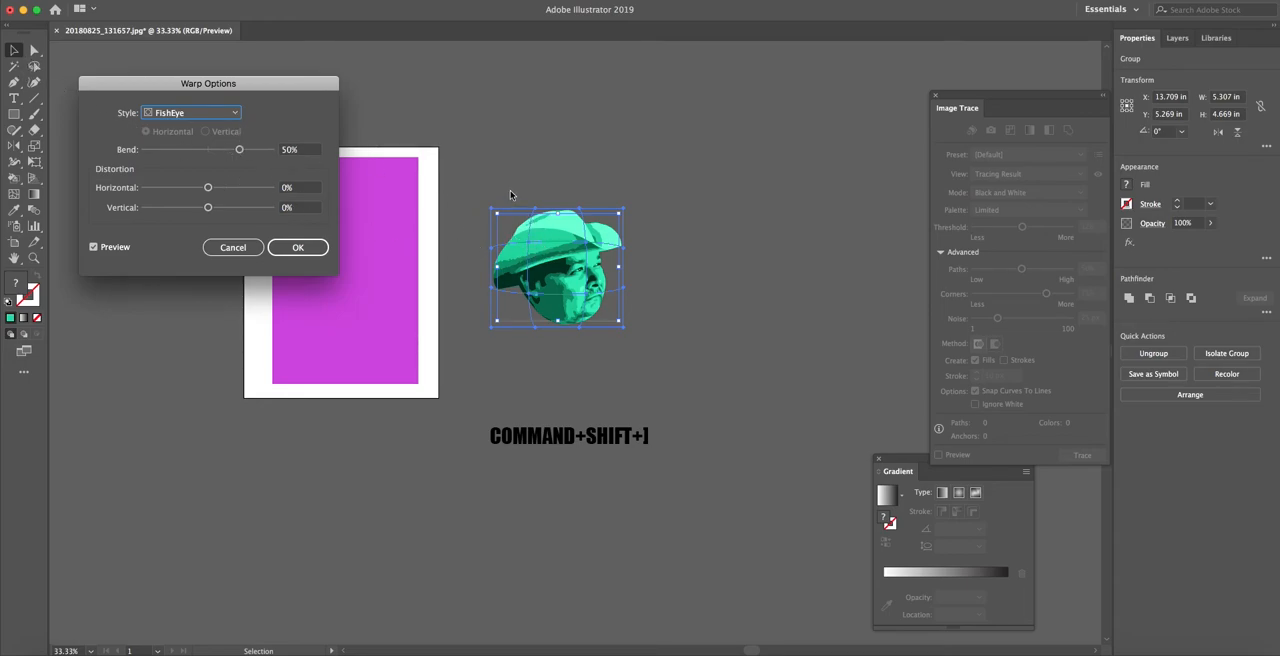
Try the FishEye warp with 66% bend, 68% horizontal and 35% vertical distortion, then cancel the warp
mouse_move(237, 152)
left_mouse_down()
mouse_move(160, 154)
mouse_move(249, 150)
left_mouse_up()
left_click_drag(208, 187, 231, 190)
mouse_move(229, 190)
left_mouse_down()
mouse_move(250, 188)
mouse_move(178, 208)
mouse_move(230, 208)
left_mouse_up()
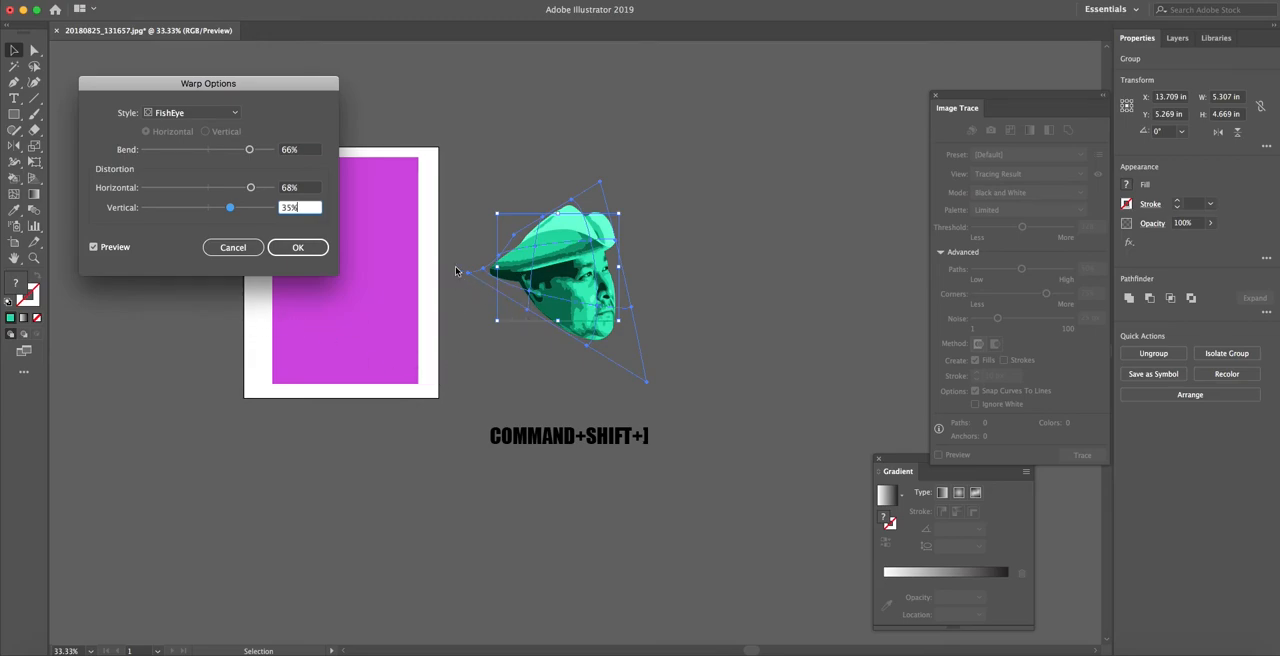
left_click(245, 249)
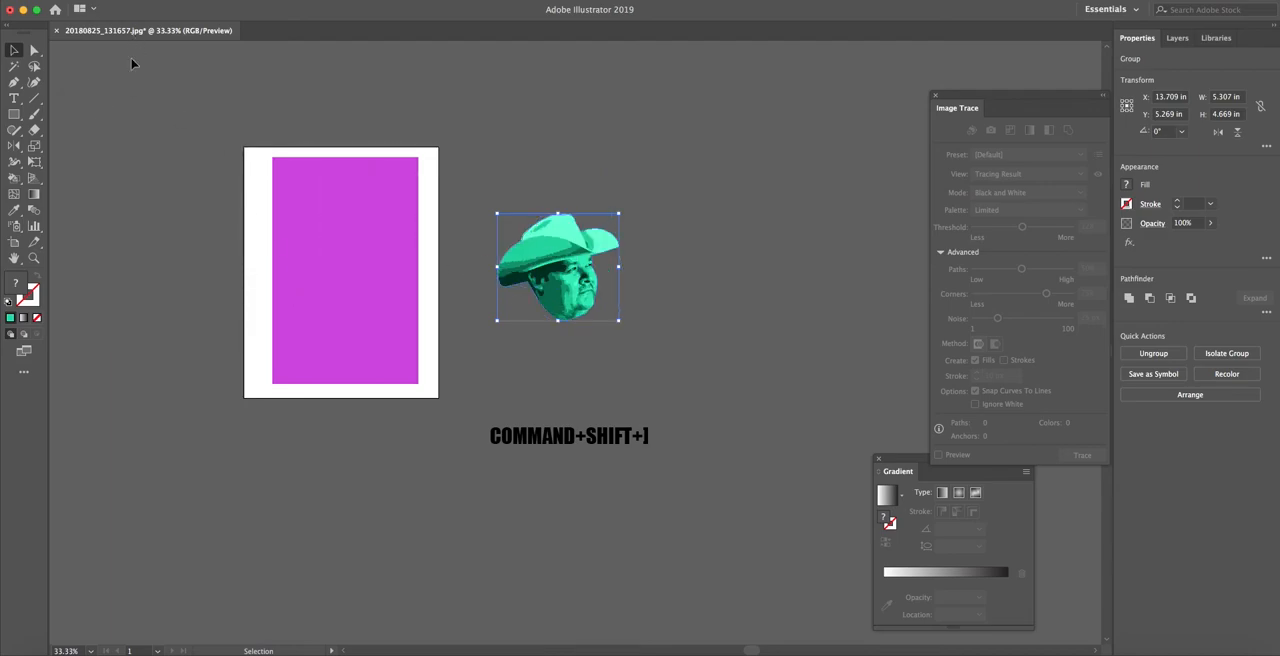
Apply an envelope mesh with 10 rows and 10 columns to the grouped portrait
left_click(164, 1)
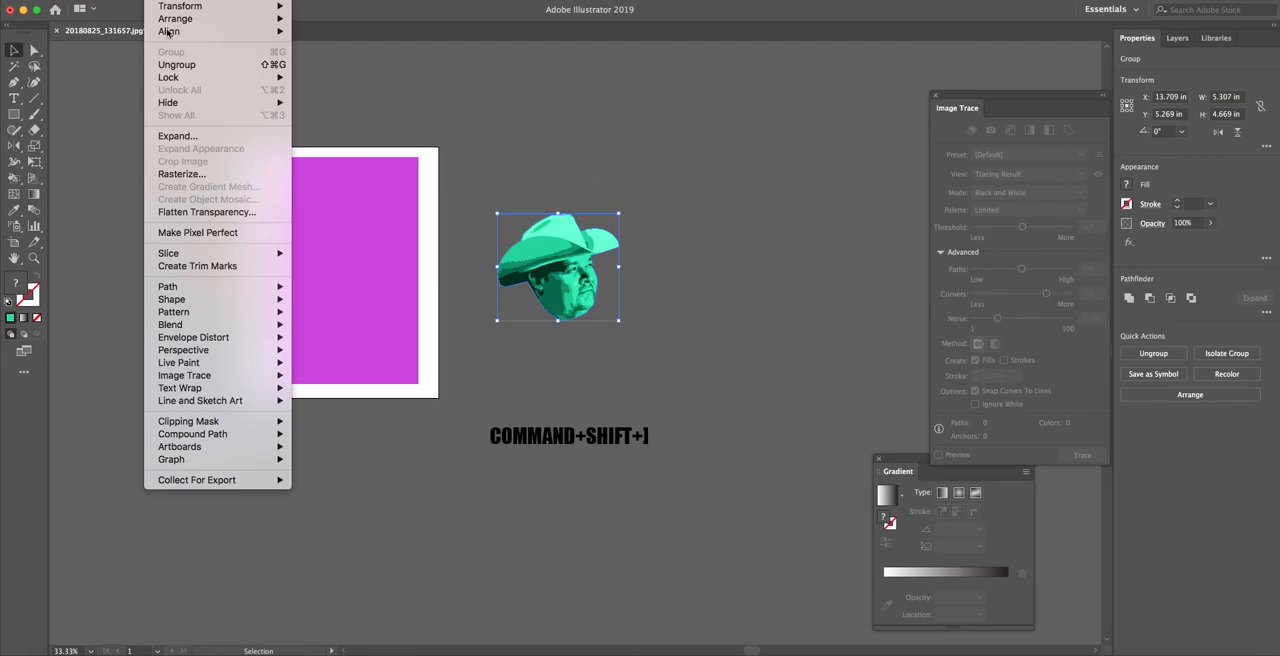
mouse_move(197, 338)
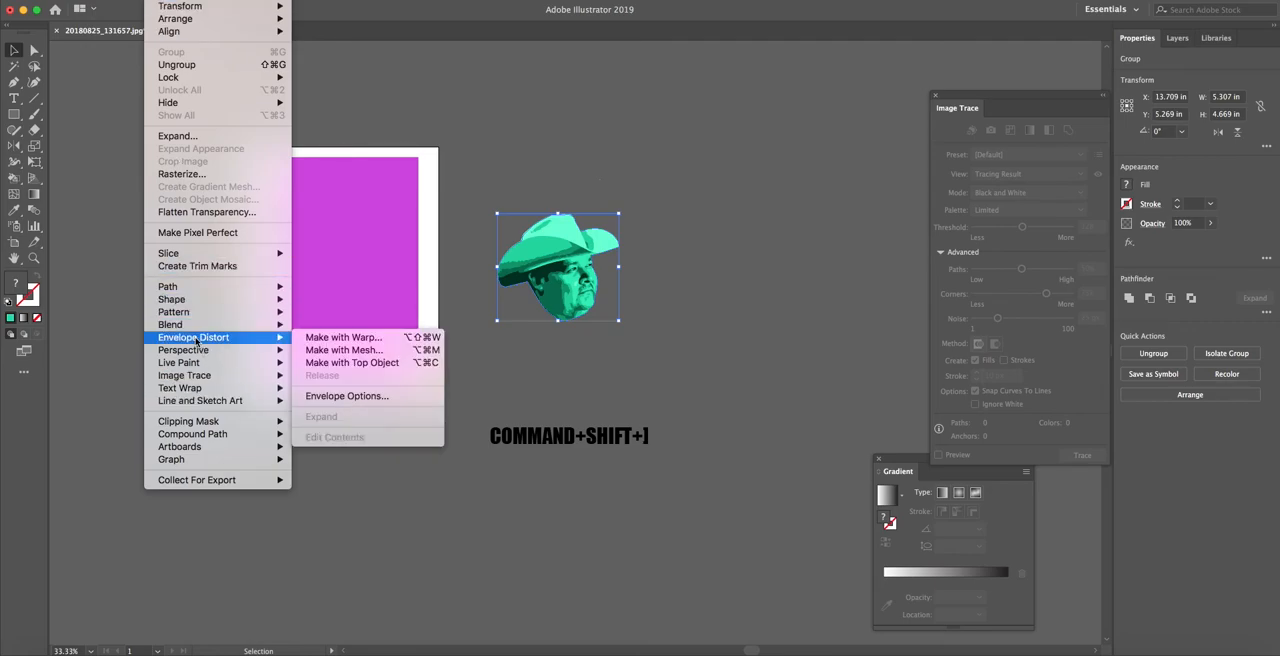
left_click(340, 350)
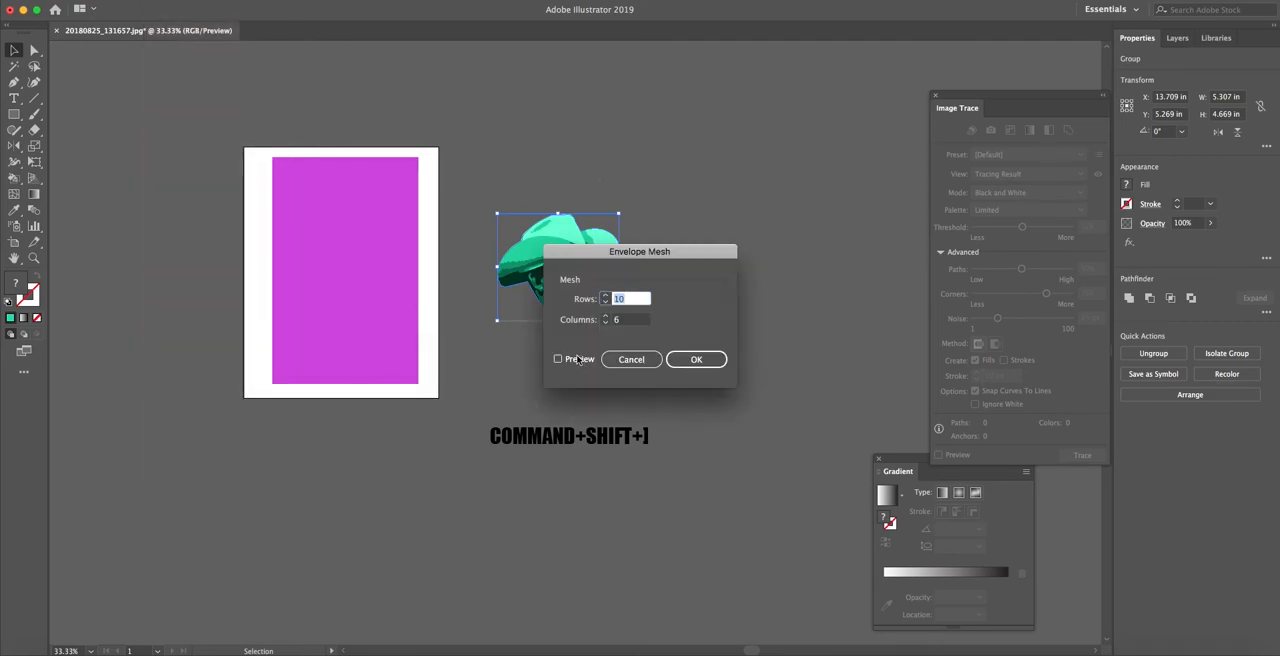
double_click(612, 320)
type("10")
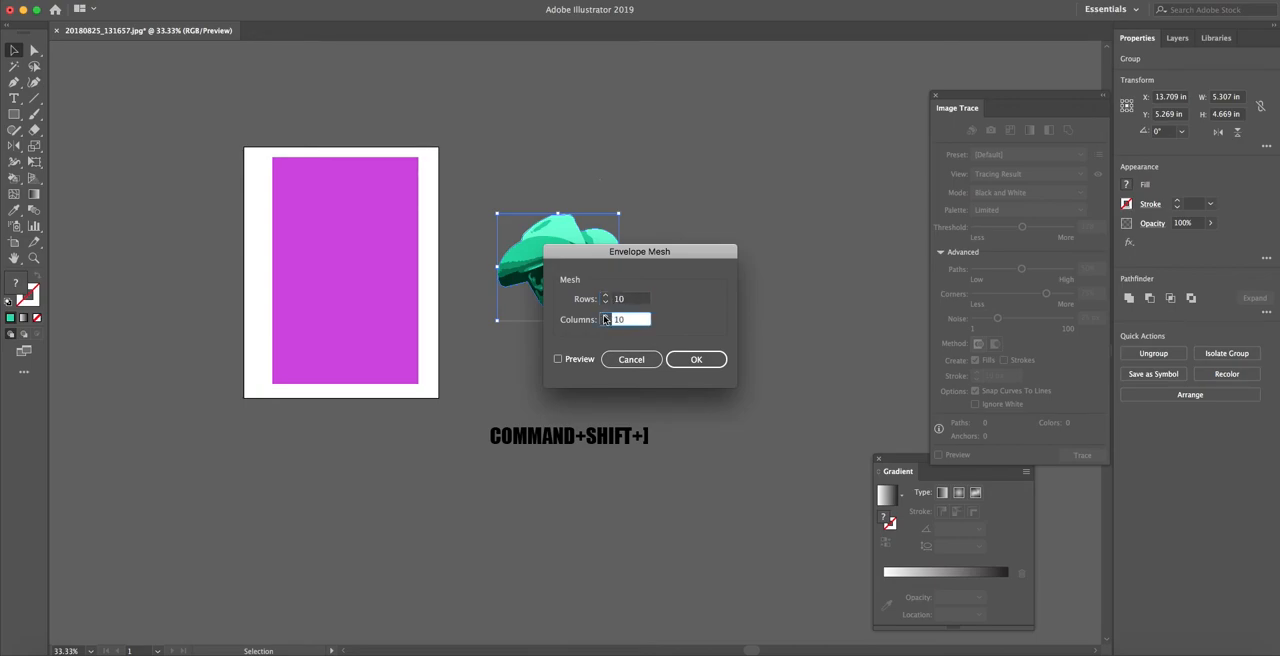
left_click(697, 360)
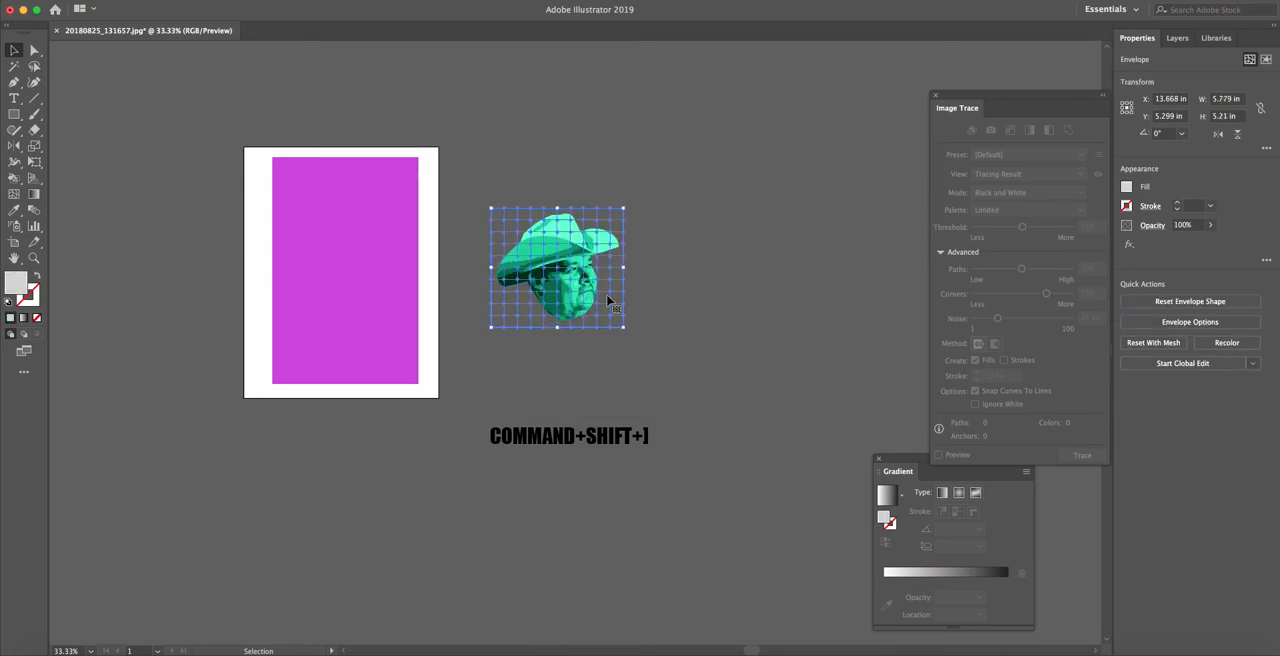
Shift the second row of envelope mesh points on the portrait right by about 0.28 in
left_click(653, 335)
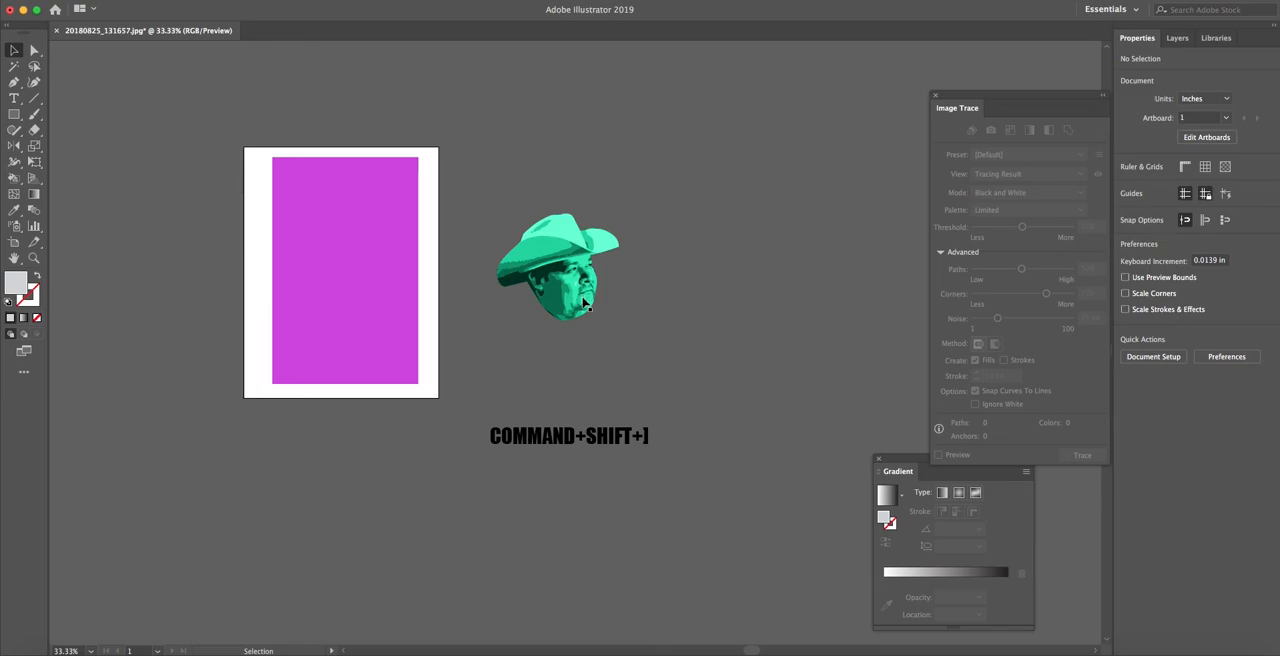
left_click(618, 309)
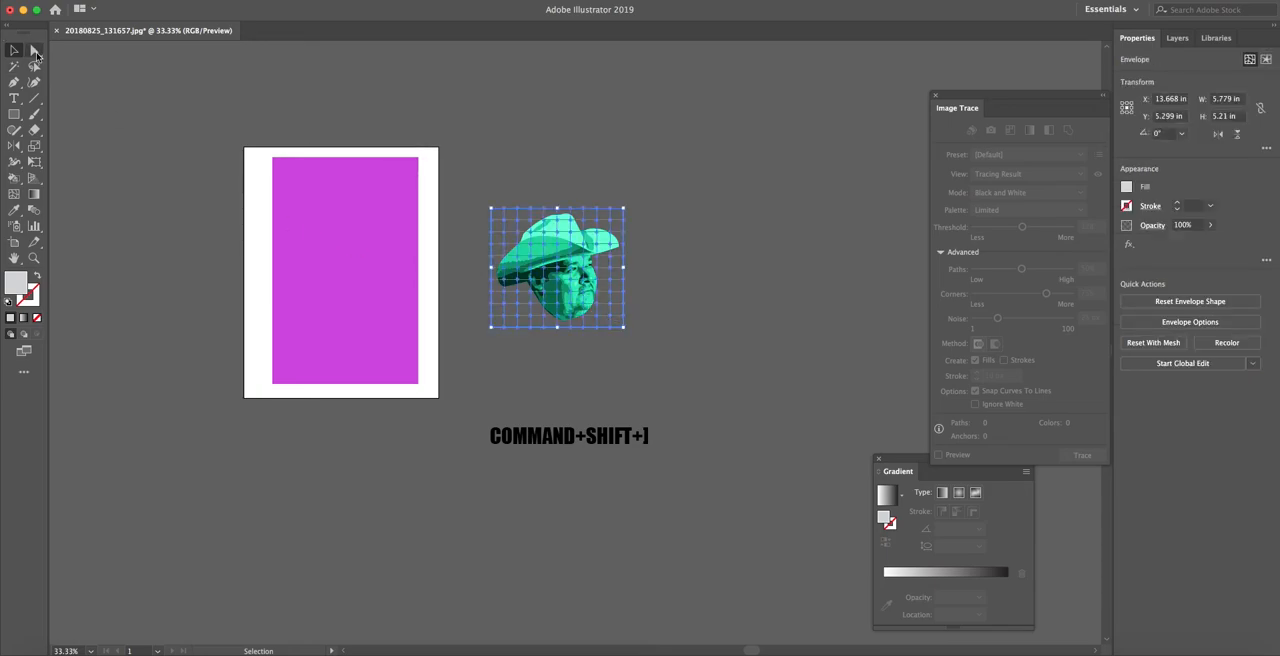
left_click(34, 50)
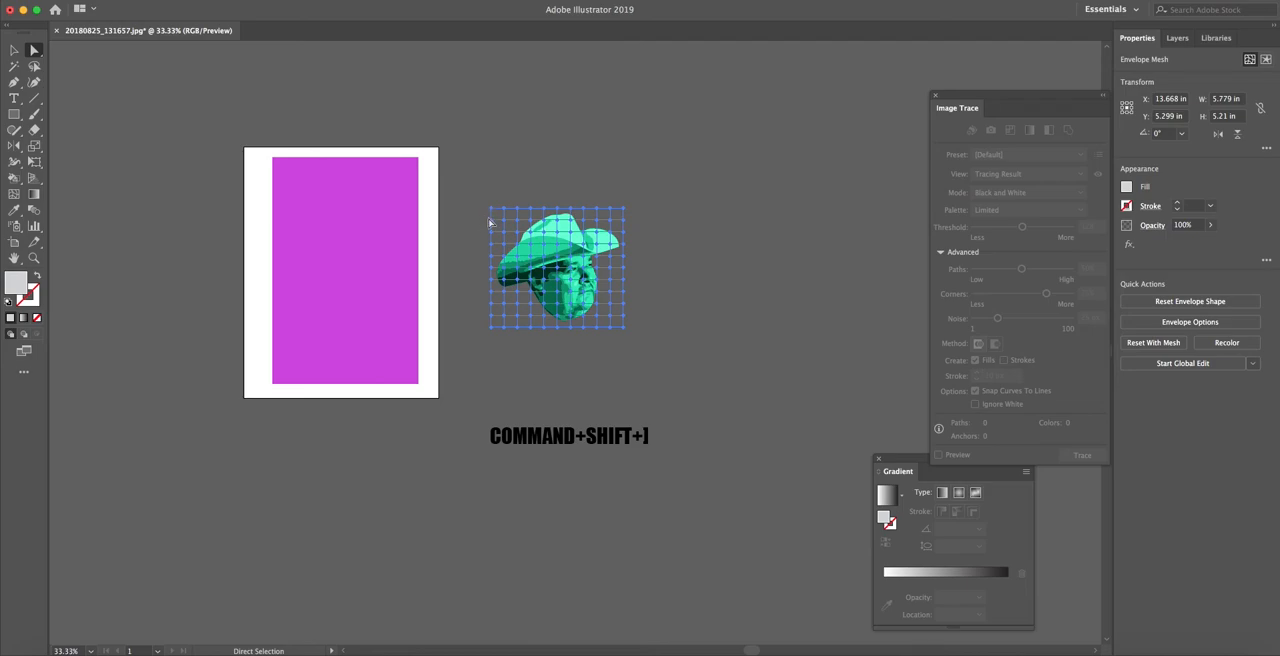
left_click(636, 232)
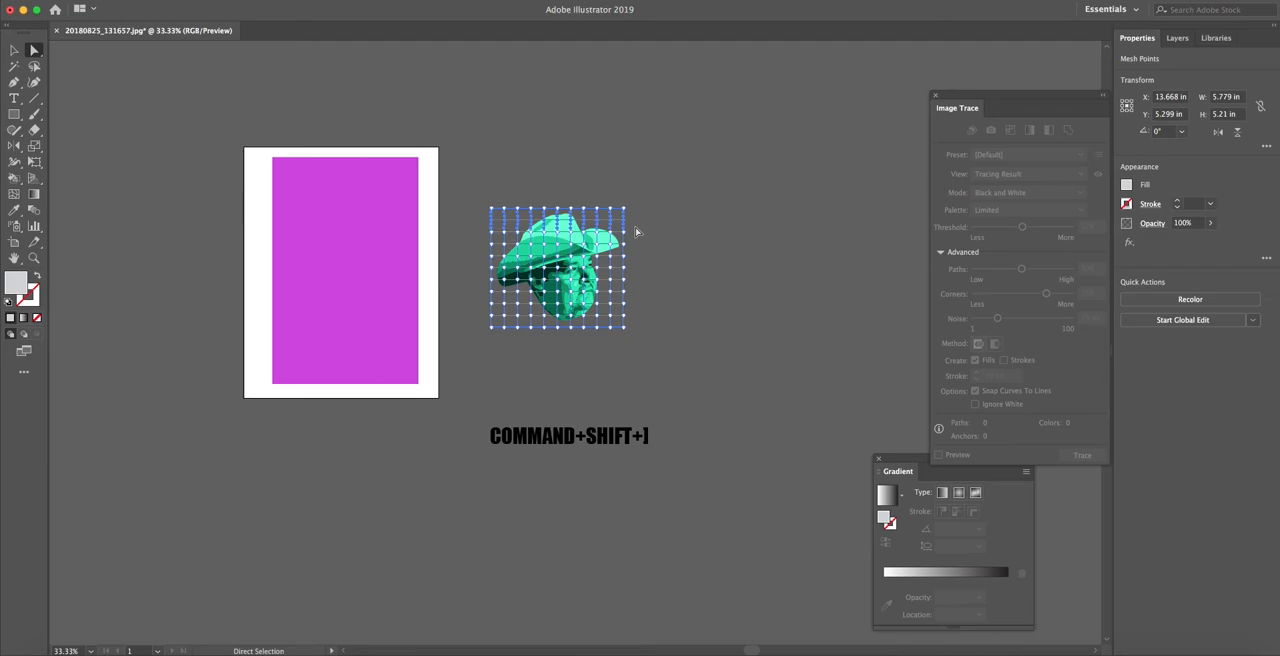
key("Right")
key("Right")
key("Right")
key("Right")
key("Right")
key("Right")
key("Right")
key("Right")
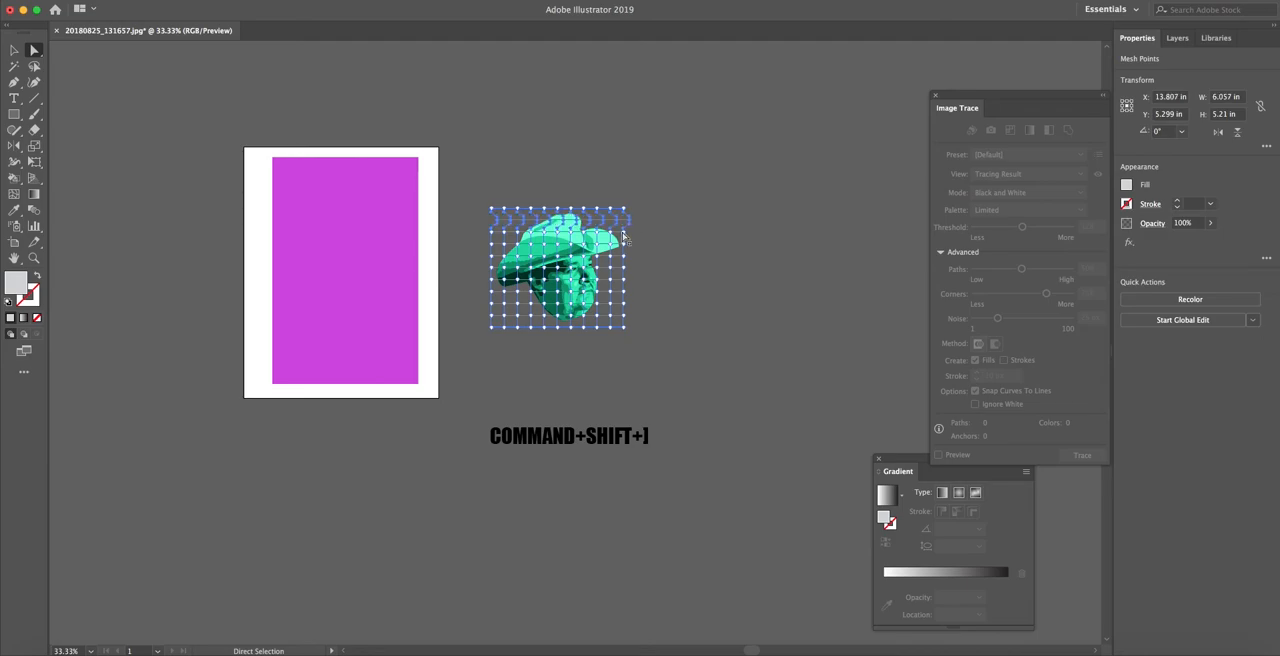
Shift the fourth row of envelope mesh points left by about 0.35 in
left_click_drag(490, 253, 484, 252)
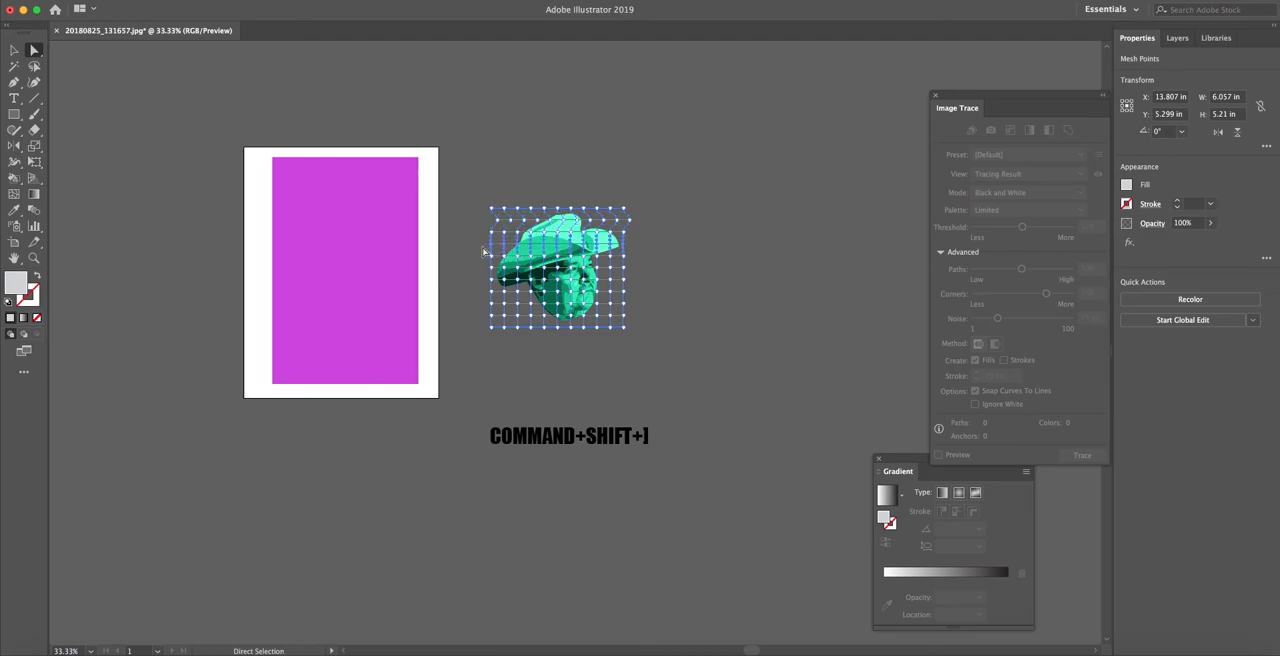
key("Left")
key("Left")
key("Left")
key("Left")
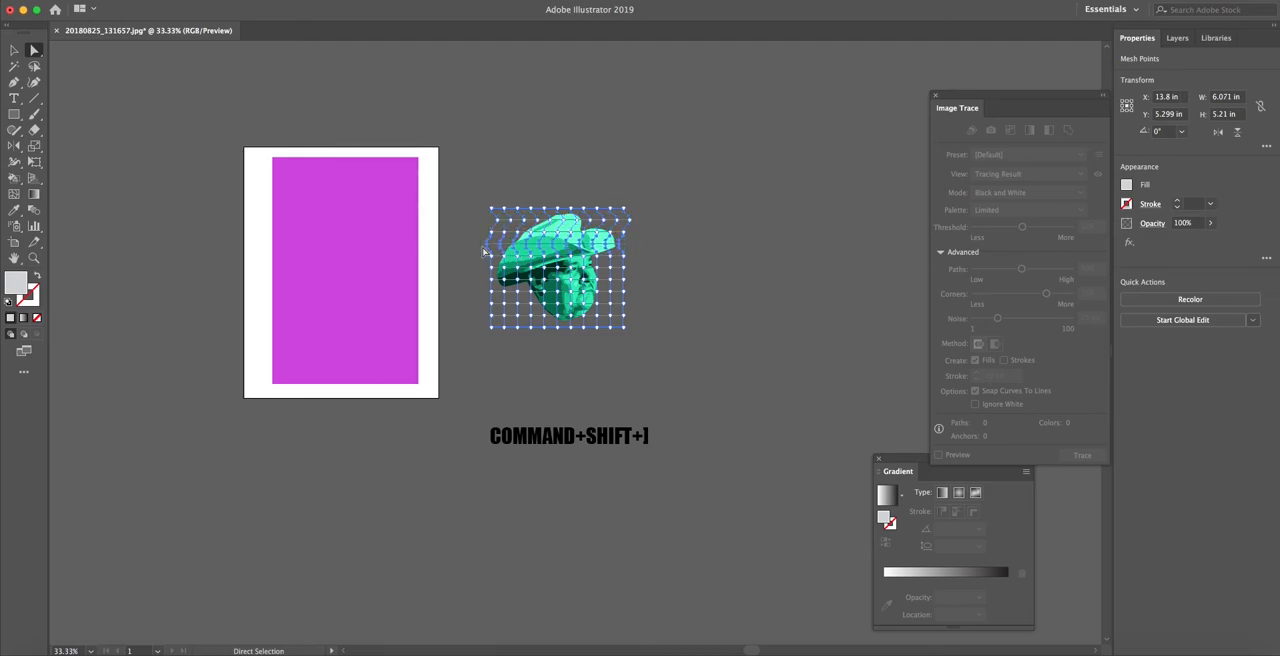
key("Left")
key("Left")
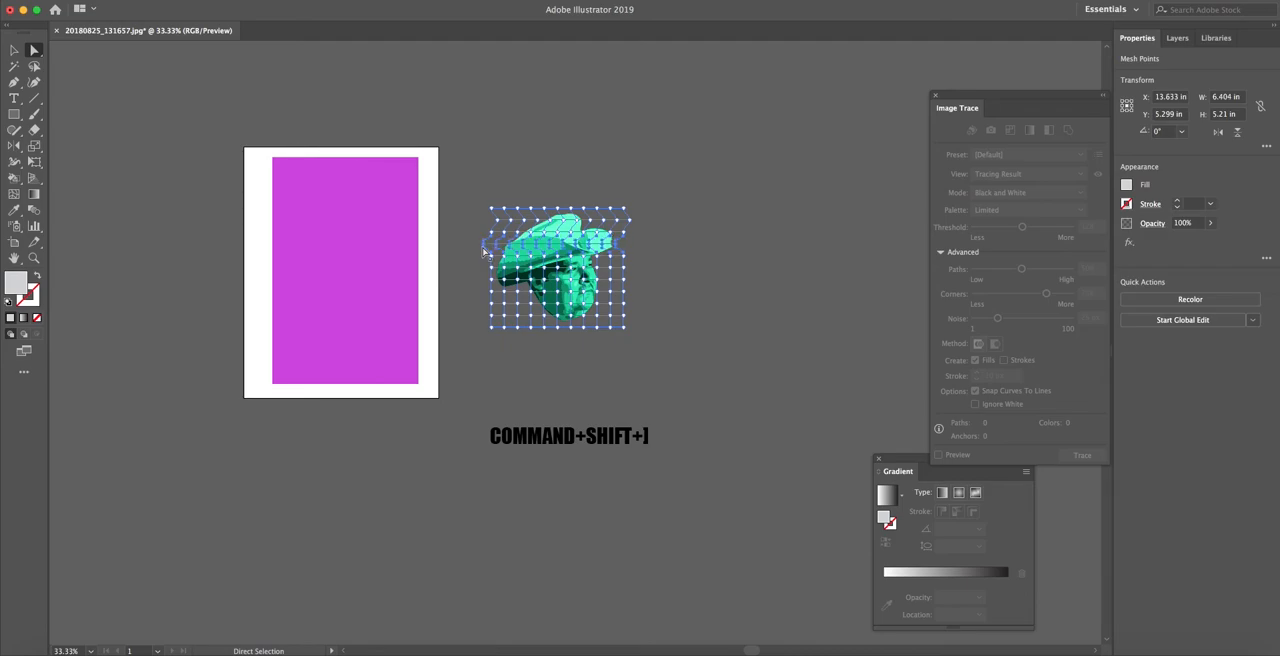
Shift the sixth row of envelope mesh points right by about 0.33 in
left_click(632, 273)
key("Right")
key("Right")
key("Right")
key("Right")
key("Right")
key("Right")
key("Right")
key("Right")
key("Right")
key("Right")
Shift the eighth row of envelope mesh points to the left
left_click_drag(637, 288, 481, 299)
key("Left")
key("Left")
key("Left")
key("Left")
key("Left")
key("Left")
key("Left")
key("Left")
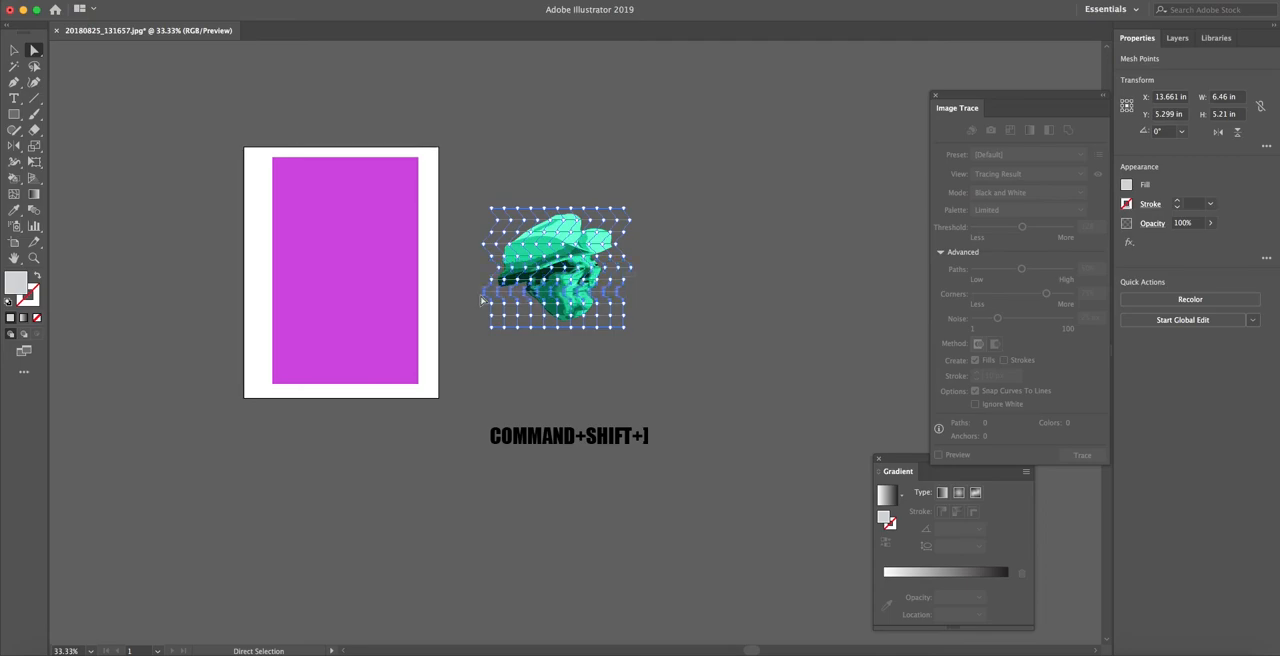
Move the whole distorted portrait down by about 1.4 in and deselect it
left_click_drag(580, 321, 636, 323)
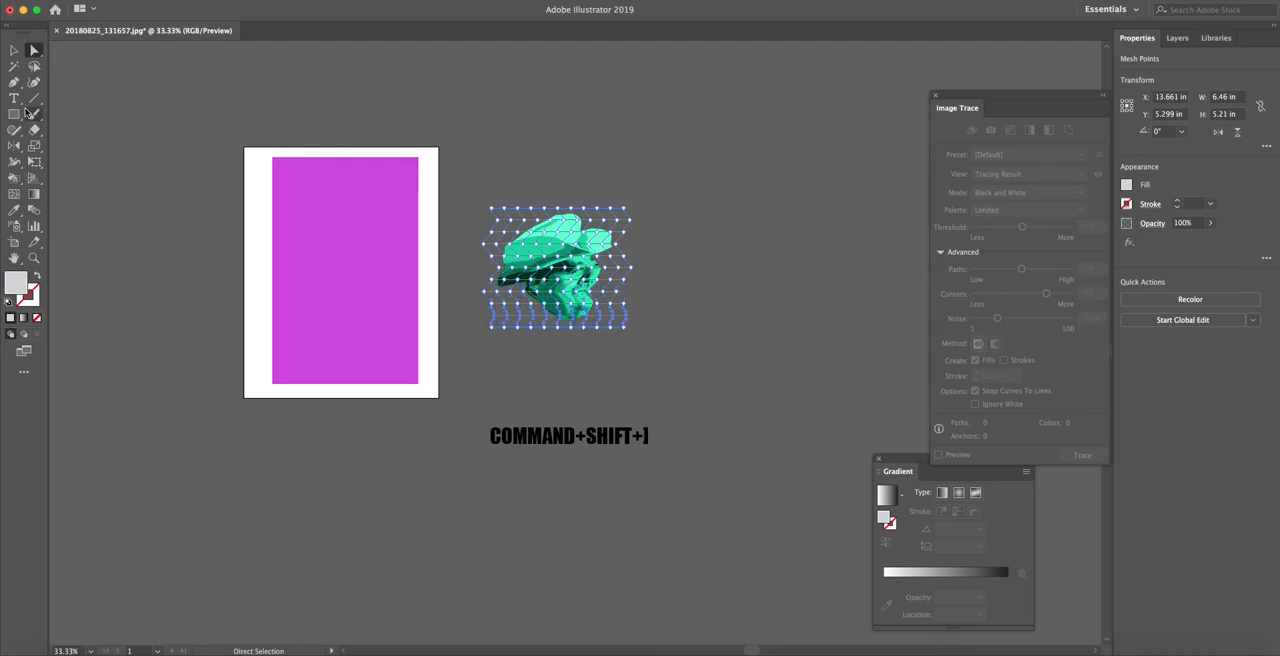
left_click(16, 51)
left_click_drag(538, 317, 541, 345)
left_click(645, 323)
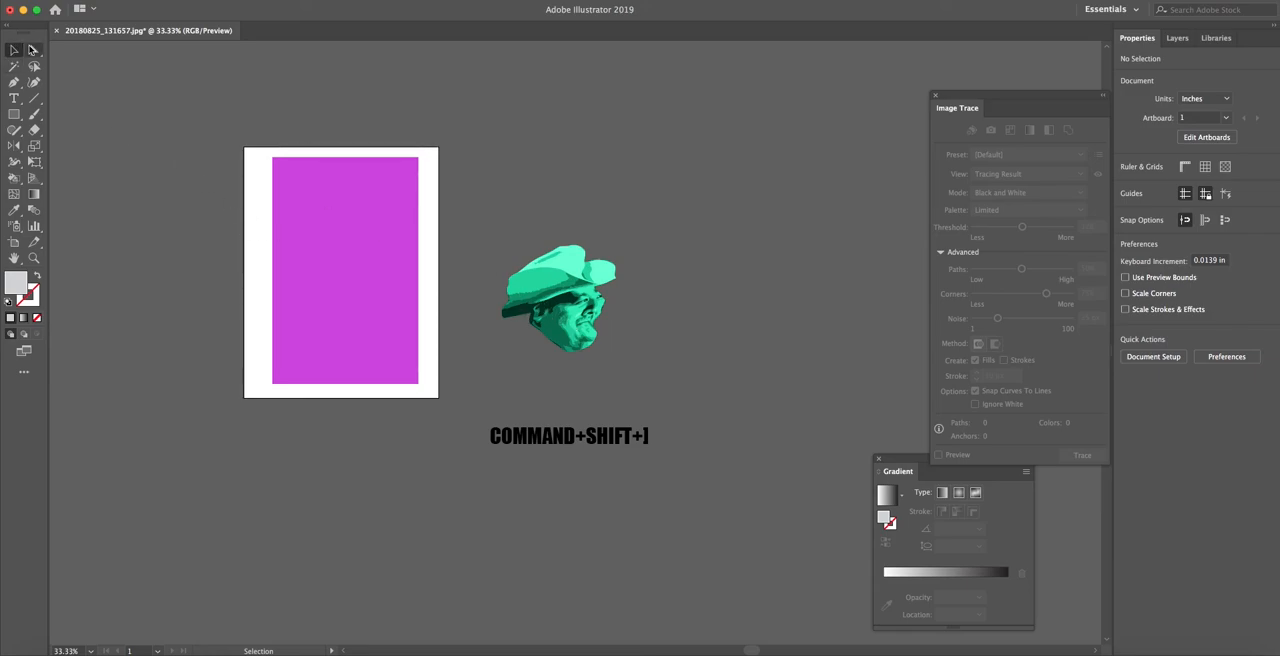
Reshape individual mesh points around the hat's left brim and the right side of the face
left_click(33, 50)
left_click(518, 266)
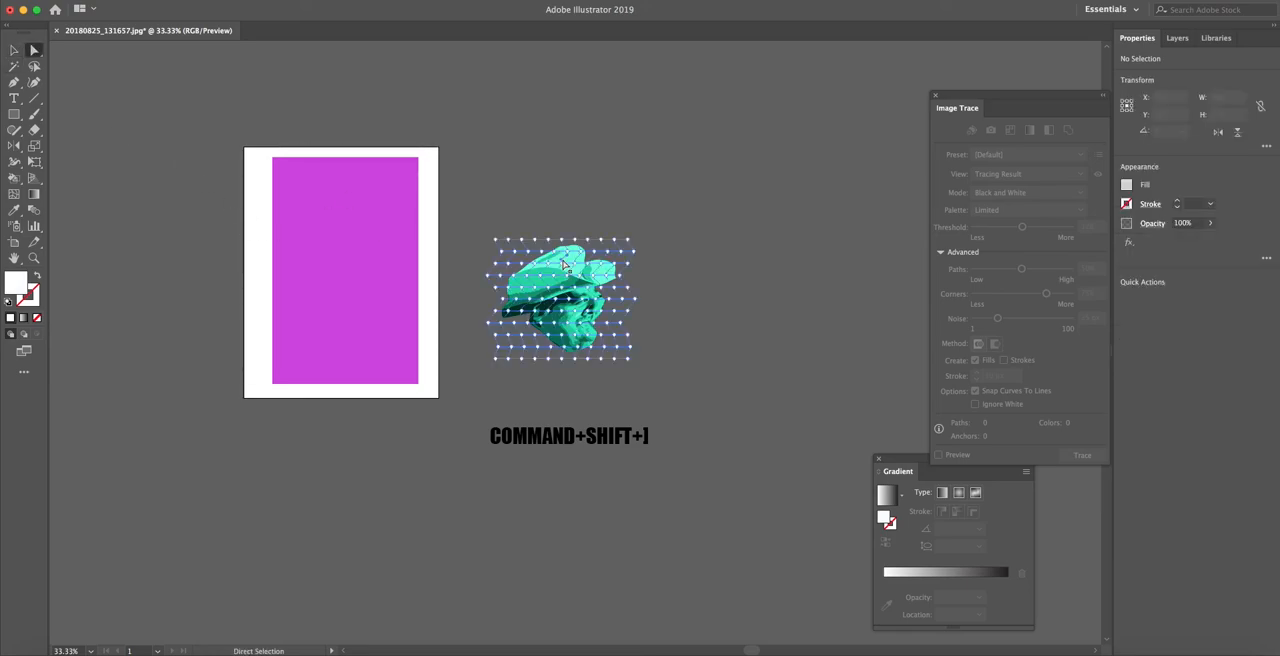
left_click(515, 242)
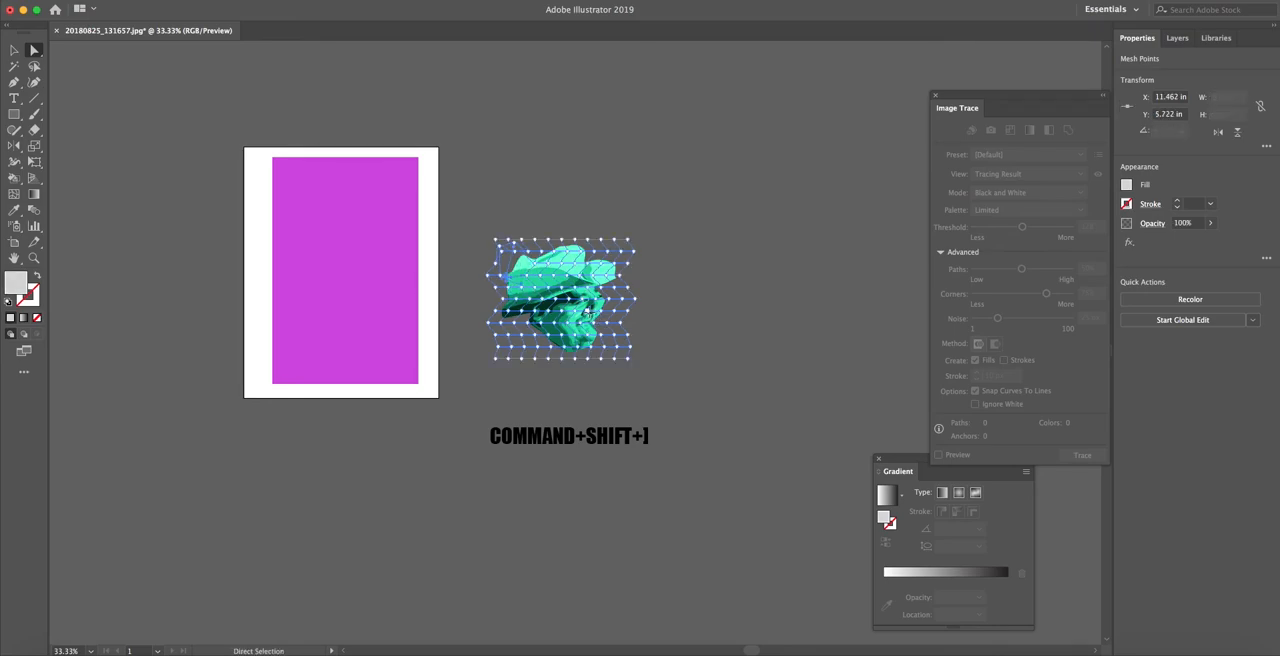
key("super+shift+a")
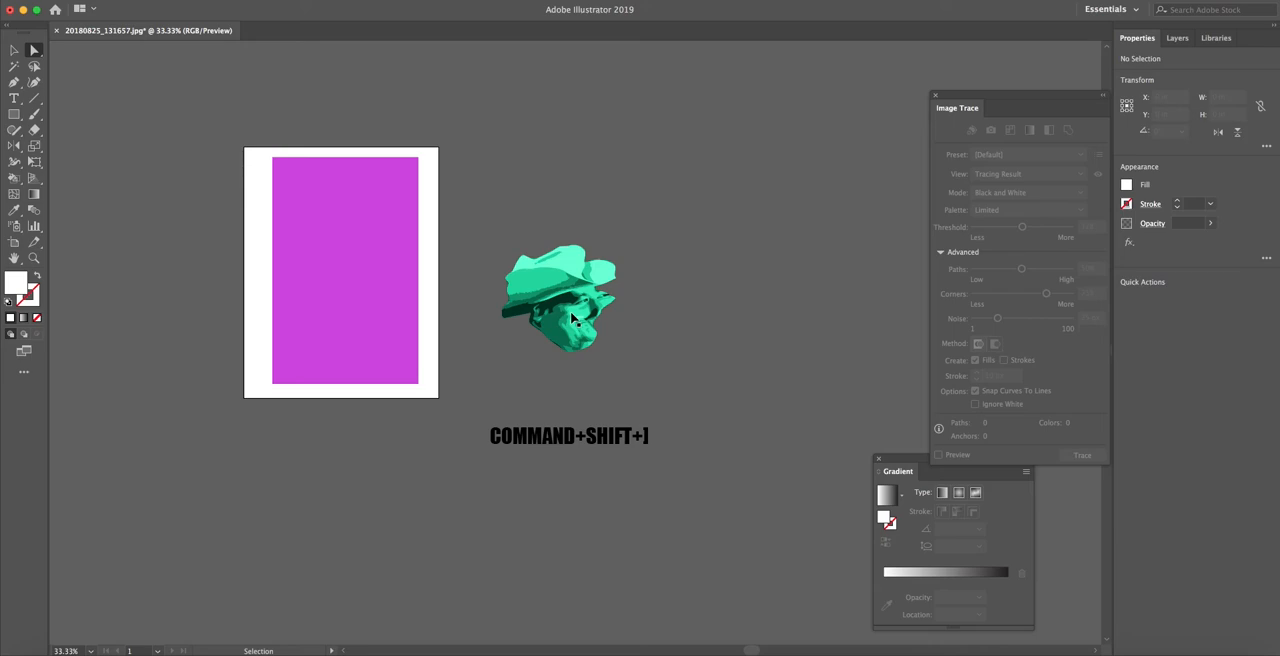
left_click(571, 314)
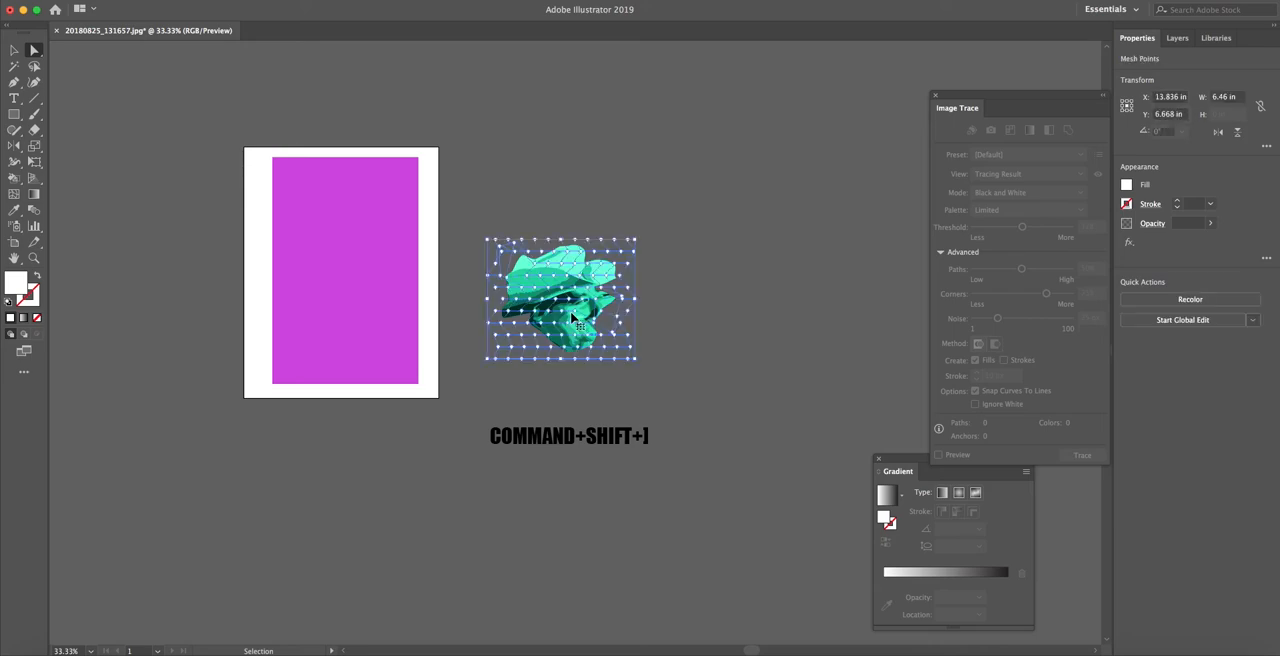
Undo the mesh point edits and portrait move back to the first nudges of the second mesh row, then deselect the portrait
key("super+z")
key("super+z")
key("super+z")
key("super+z")
key("super+z")
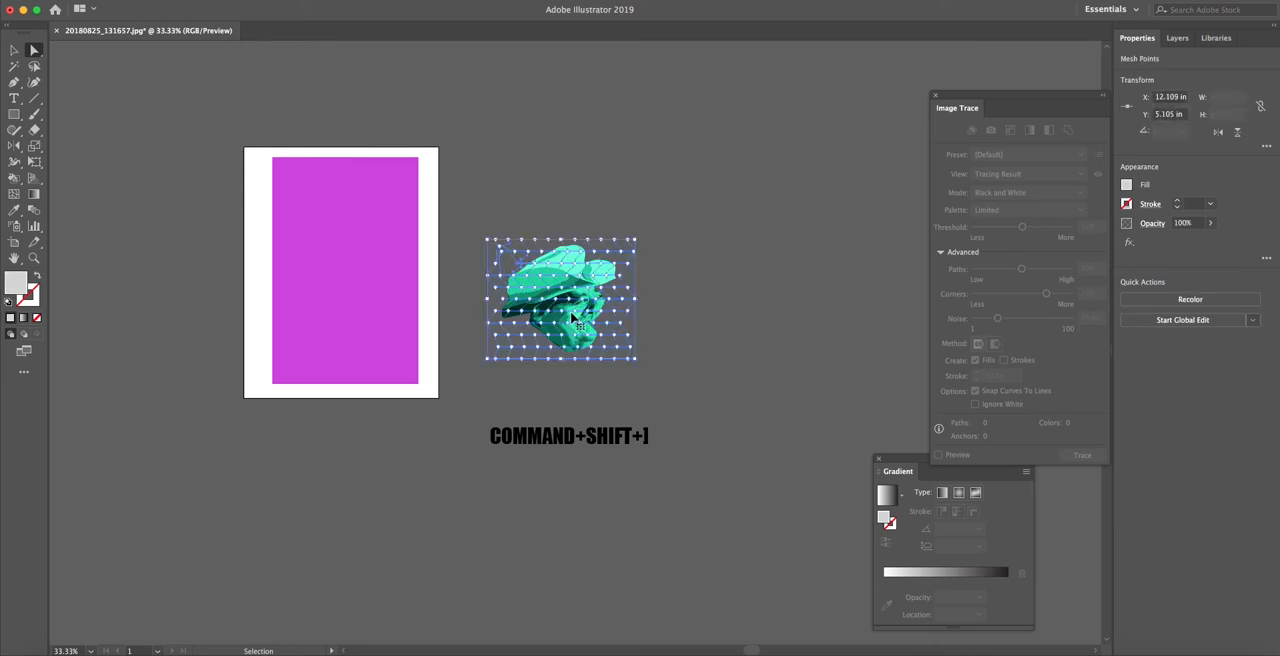
key("super+z")
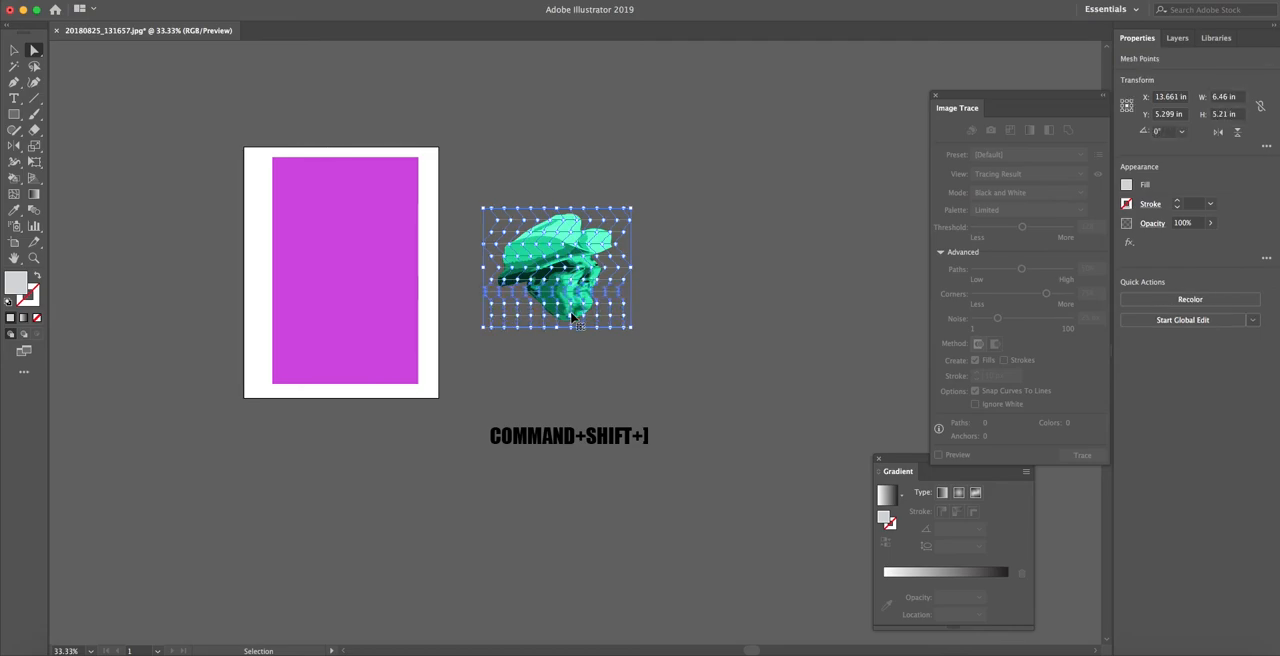
key("super+z")
key("super+z")
key("super+z")
key("super+z")
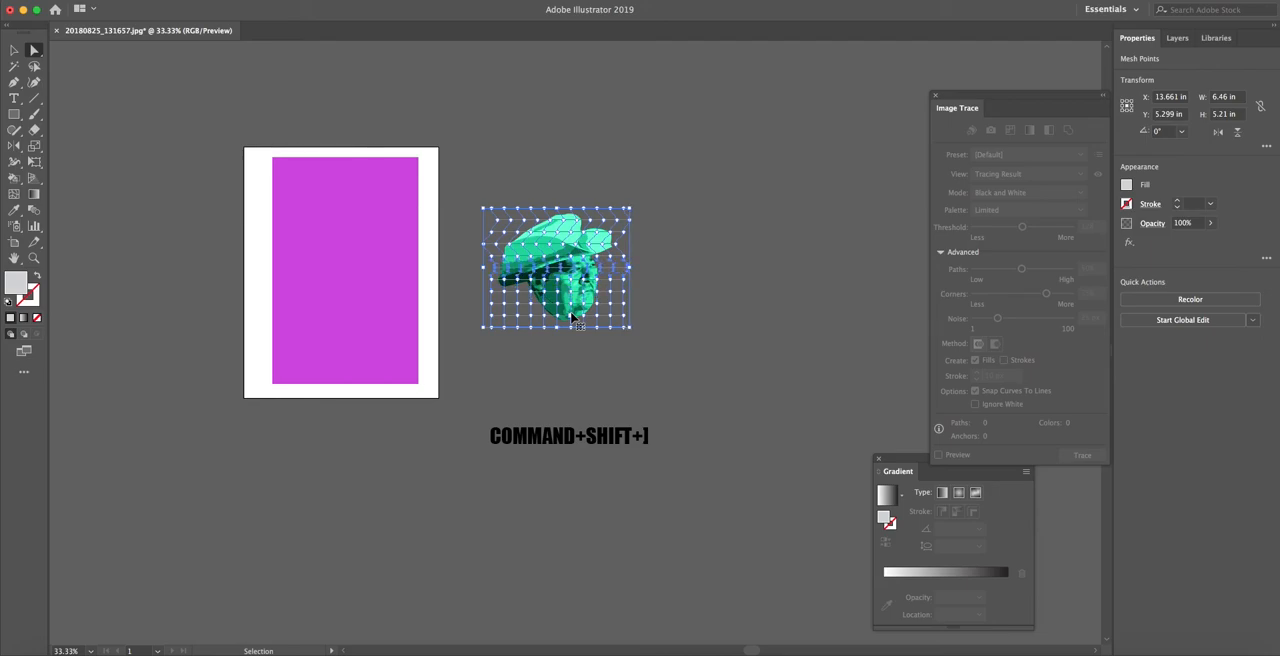
key("super+z")
key("super+z")
key("super+z")
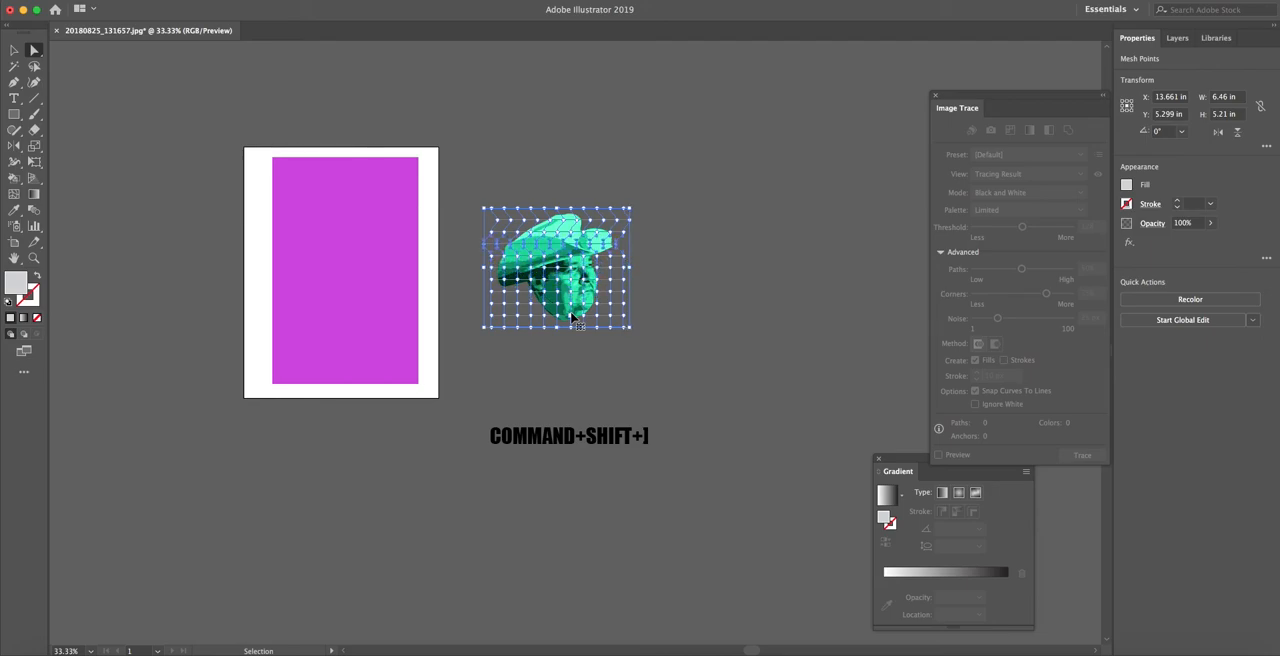
key("super+z")
key("super+z")
key("super+z")
key("super+z")
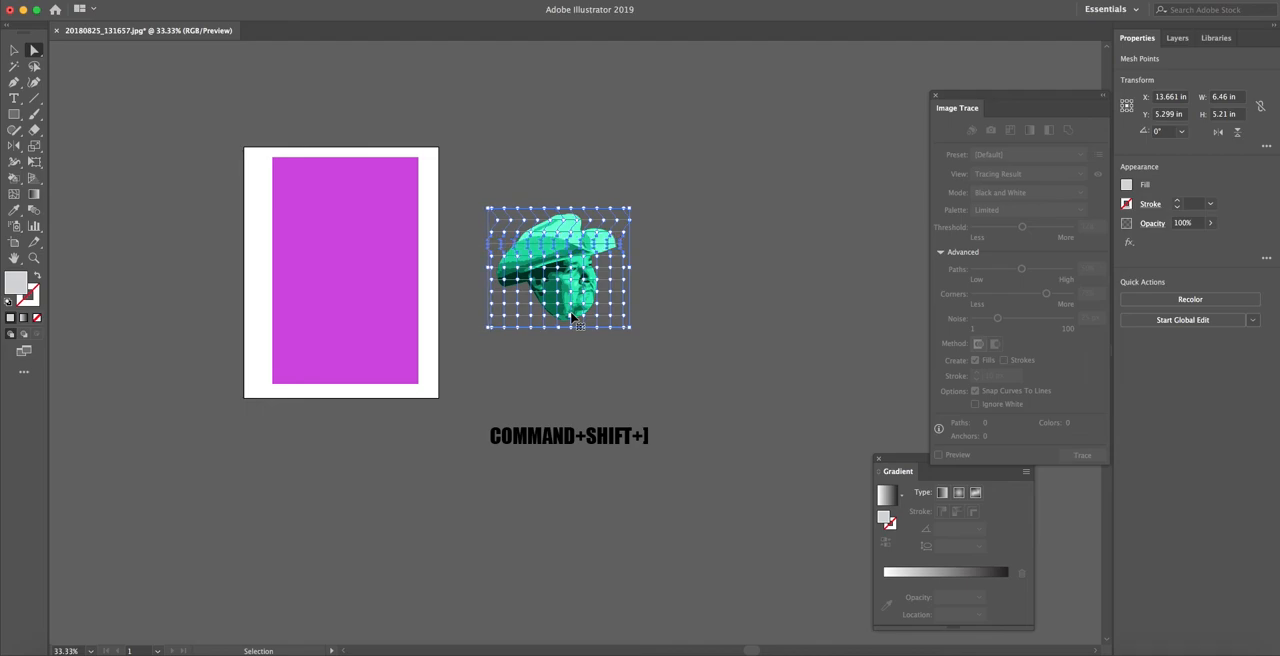
key("super+z")
key("super+z")
key("super+z")
key("super+z")
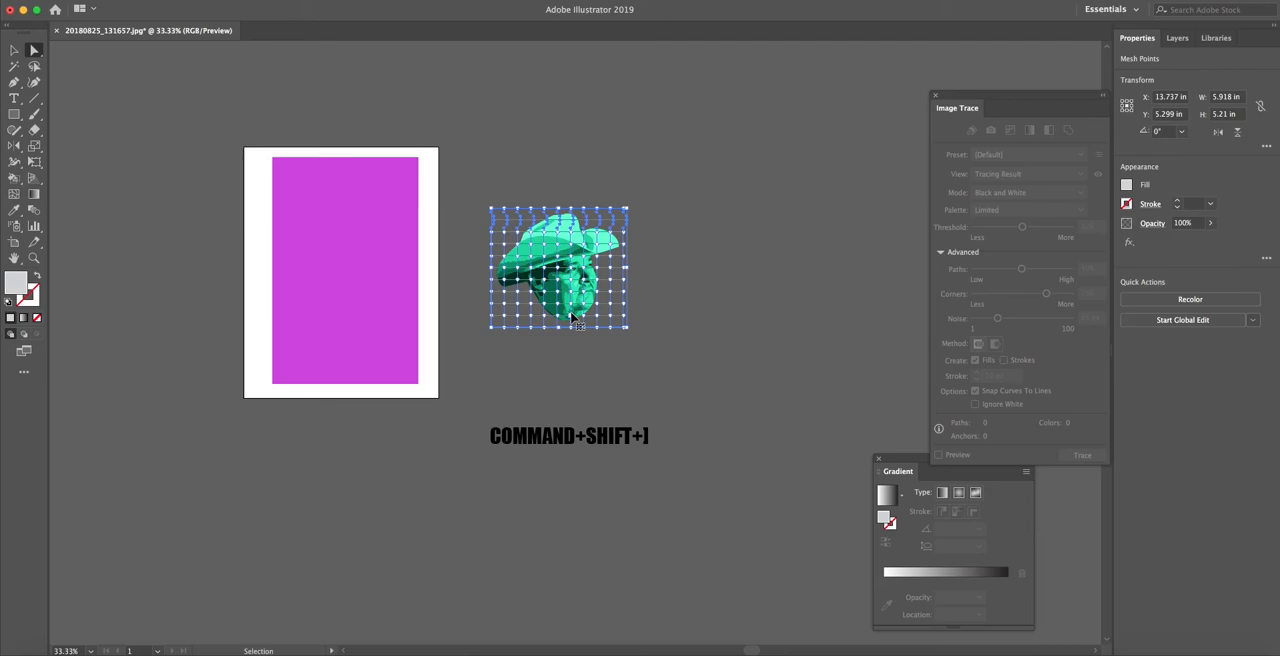
key("super+z")
left_click(15, 54)
left_click(491, 163)
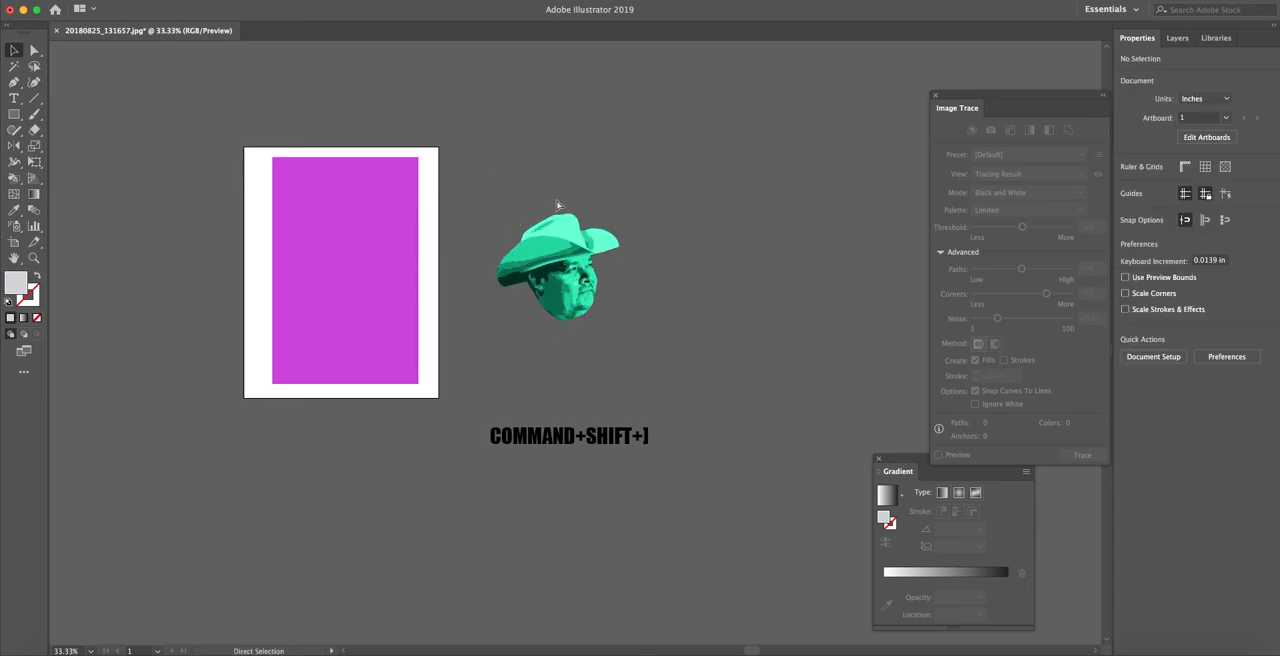
Examine the portrait's traced facial details and envelope mesh up close, then return to the view of the whole artboard
key("super+equal")
key("super+equal")
key("super+equal")
key("super+equal")
key("space")
left_click_drag(559, 220, 574, 348)
left_click_drag(481, 262, 480, 355)
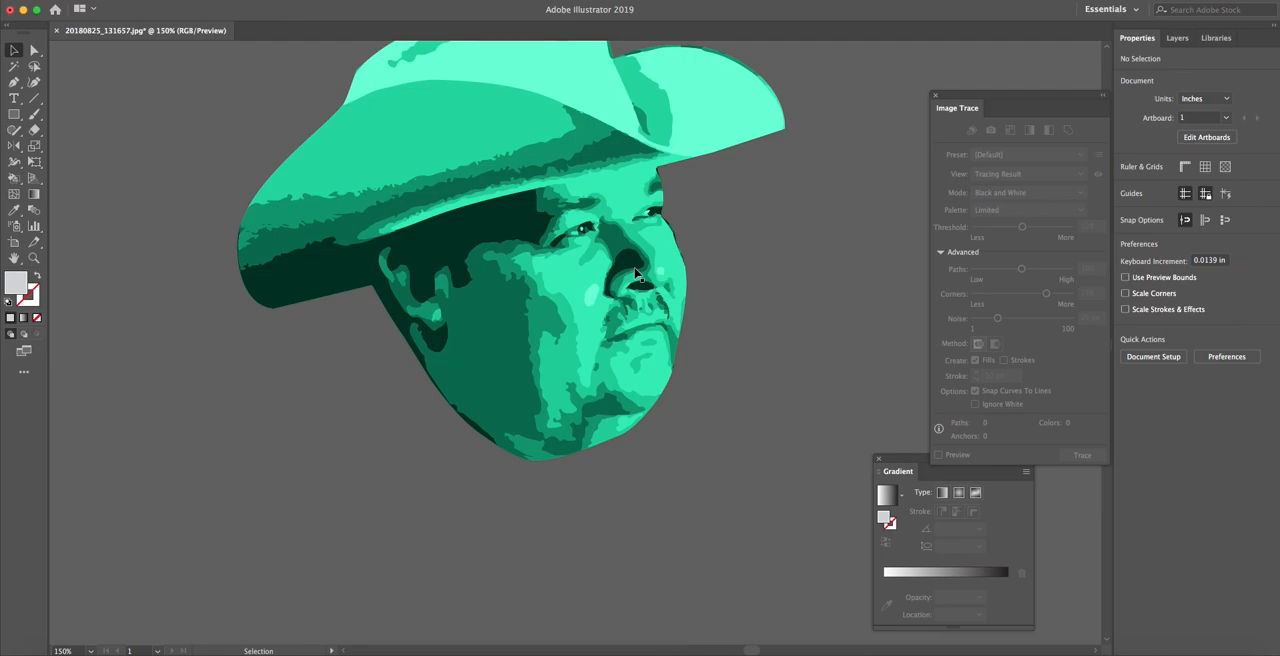
key("minus")
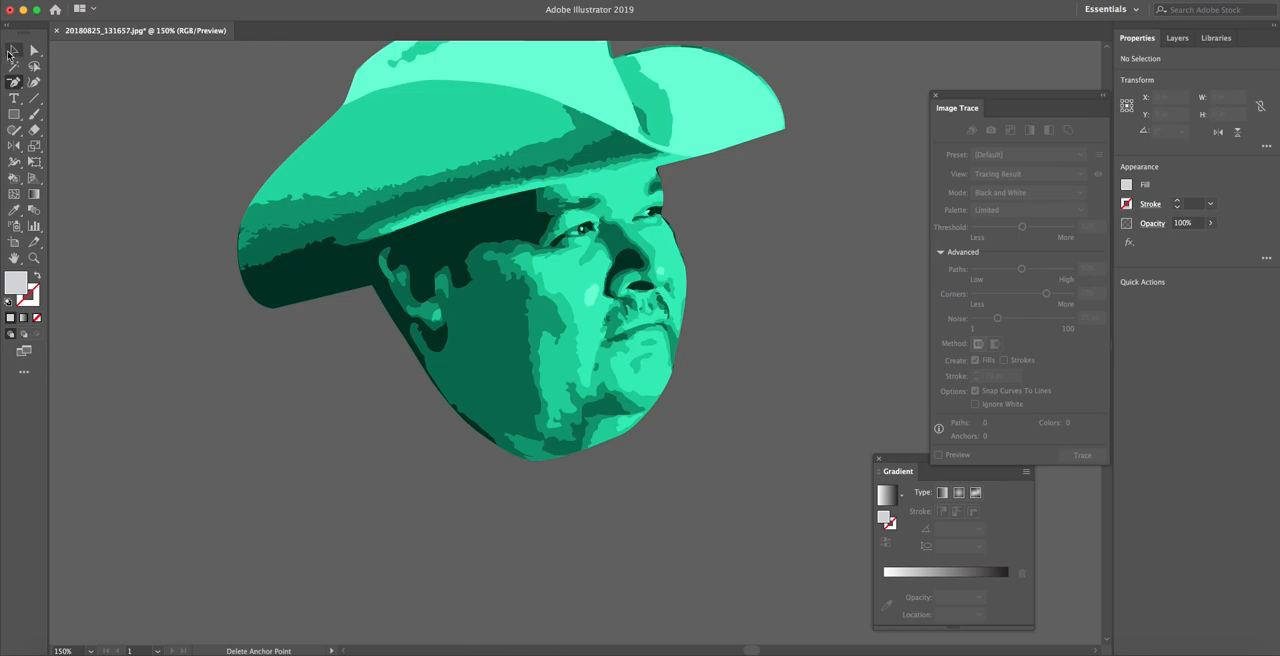
left_click(12, 51)
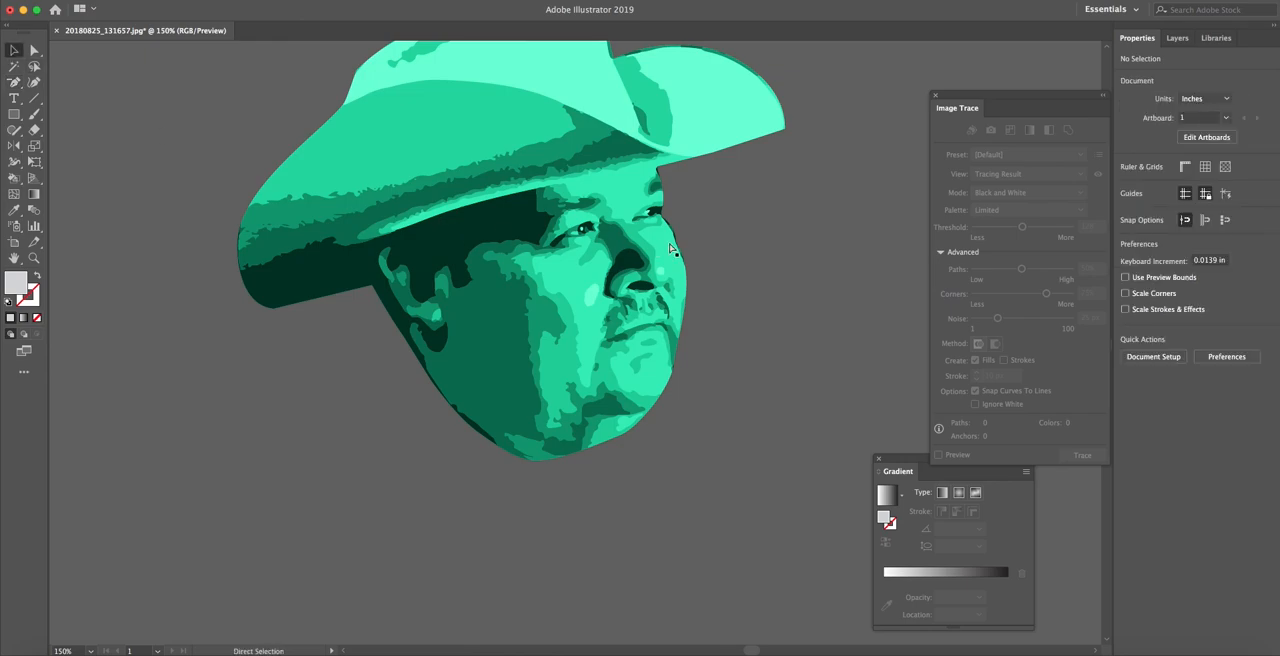
left_click(708, 247)
key("ctrl+1")
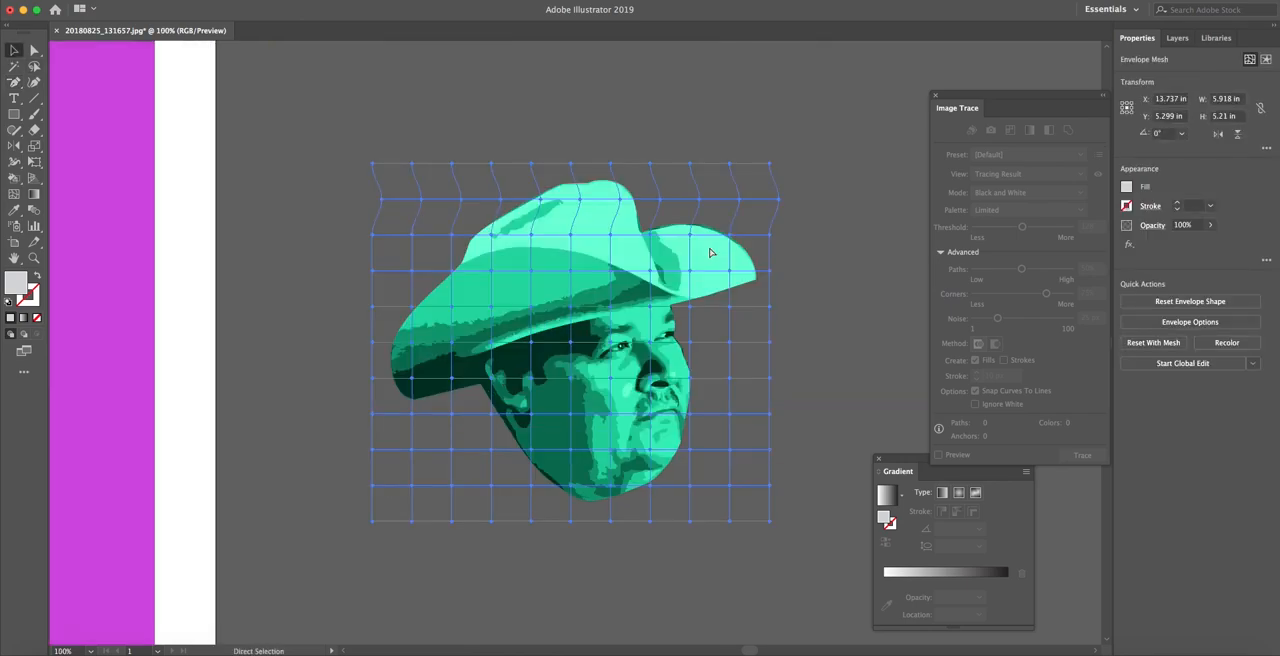
left_click(826, 272)
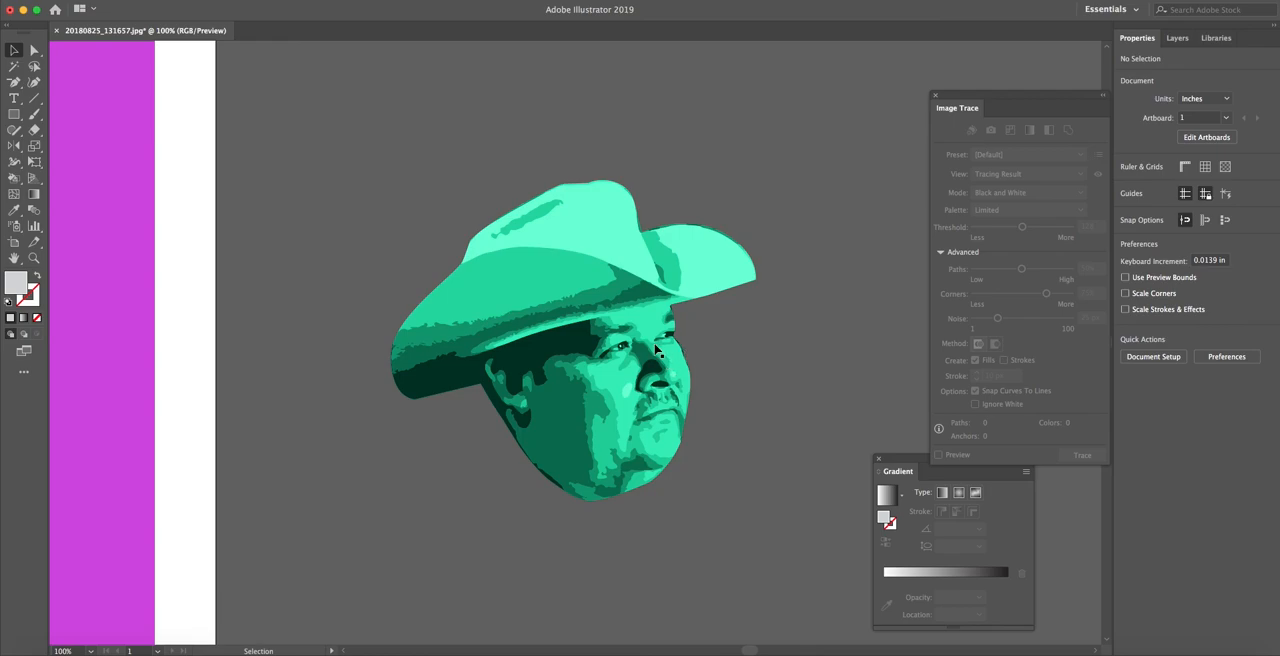
key("super+minus")
key("super+minus")
key("super+minus")
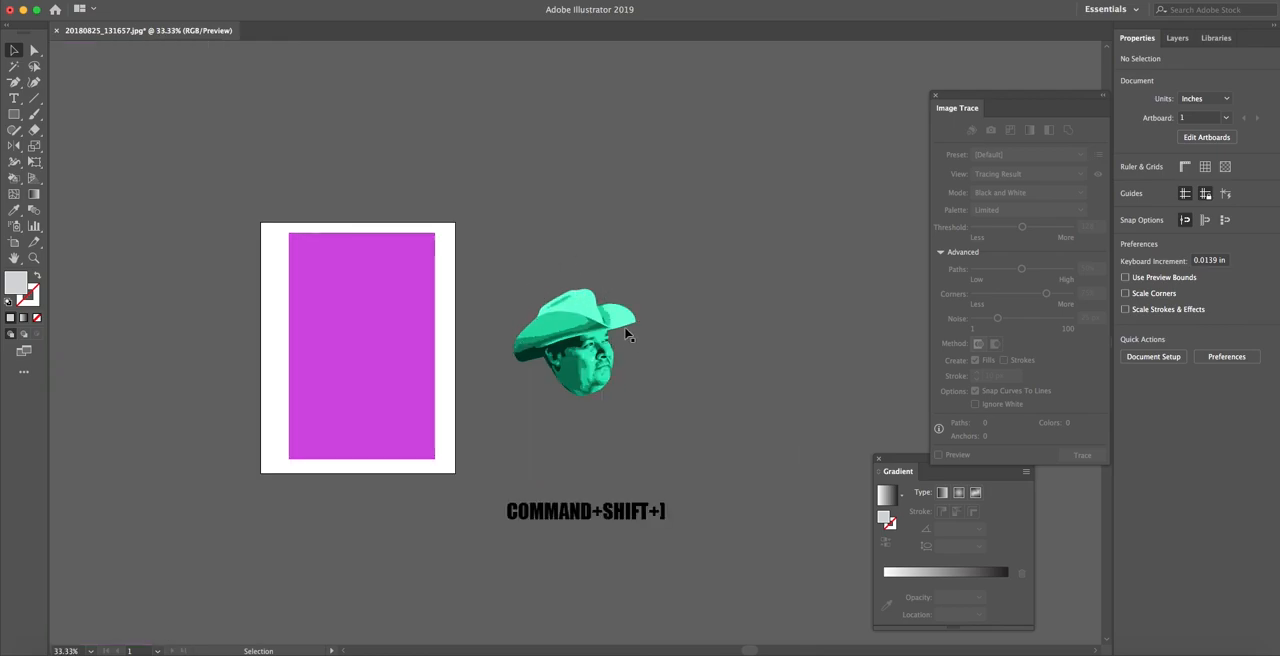